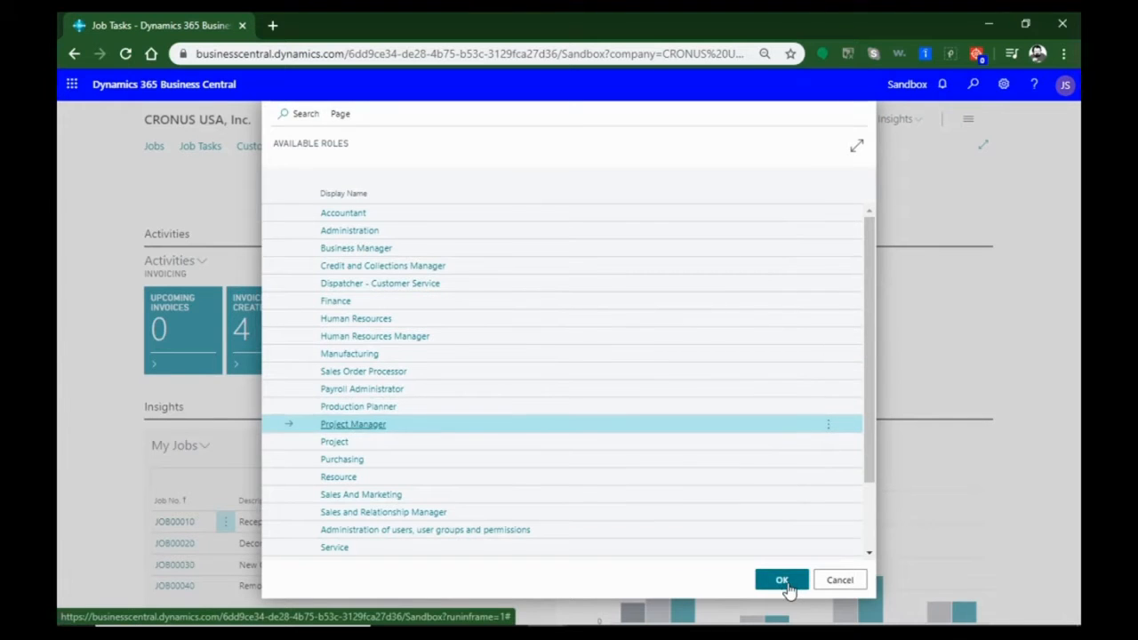
Close the role and user settings and examine the Project Manager home page's activity tiles, My Jobs list, job charts and time sheet tiles
click(784, 584)
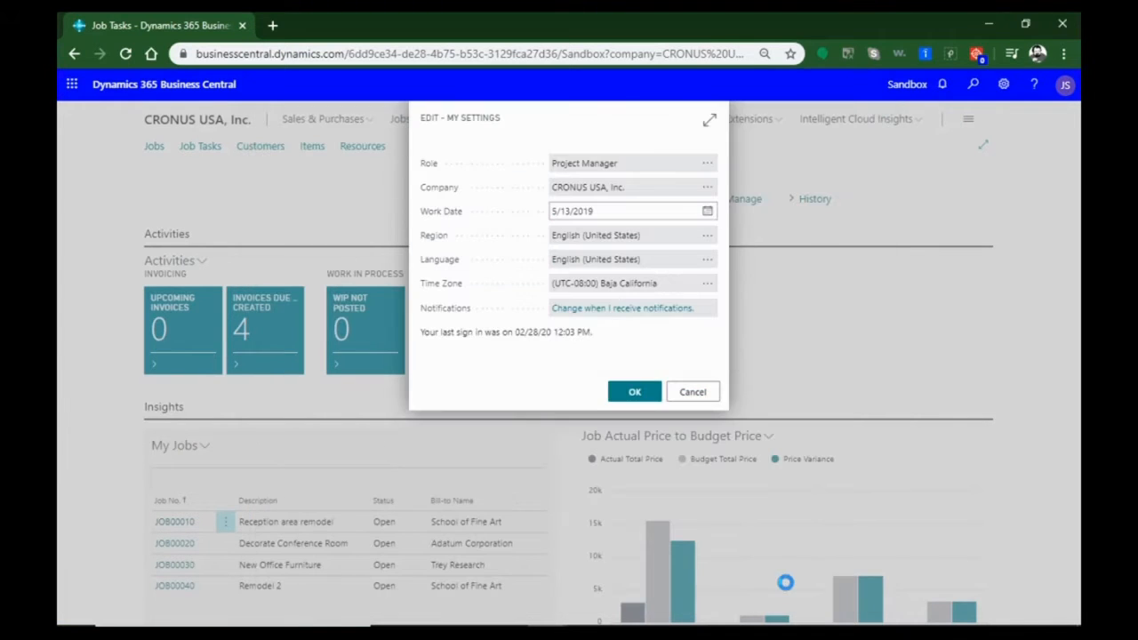
click(694, 395)
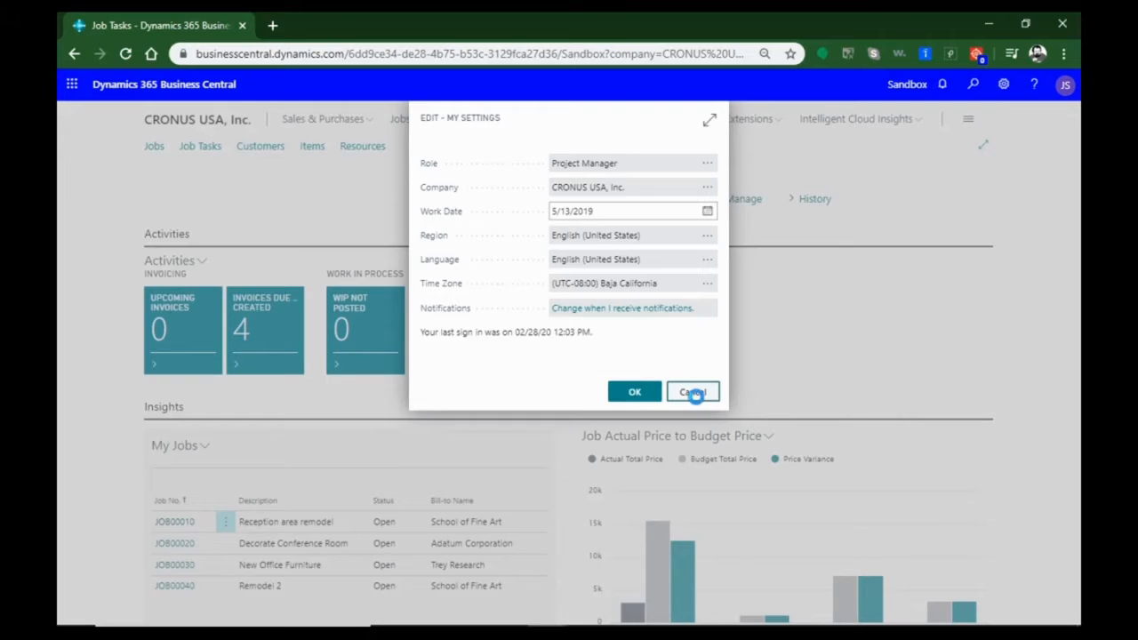
scroll(435, 459, down, 2)
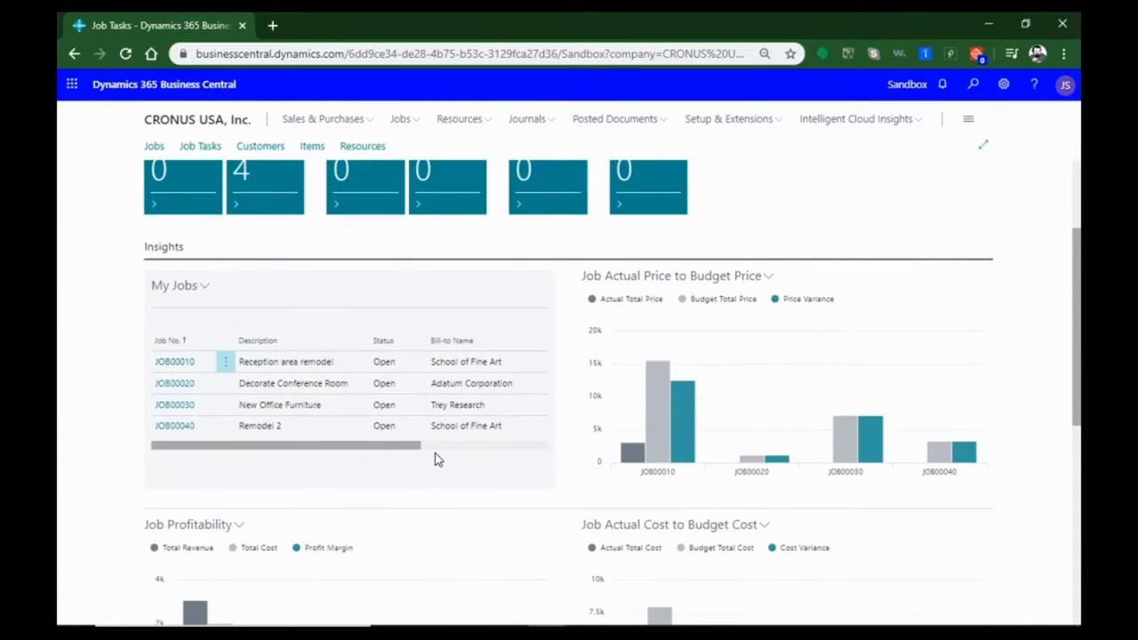
scroll(435, 459, up, 2)
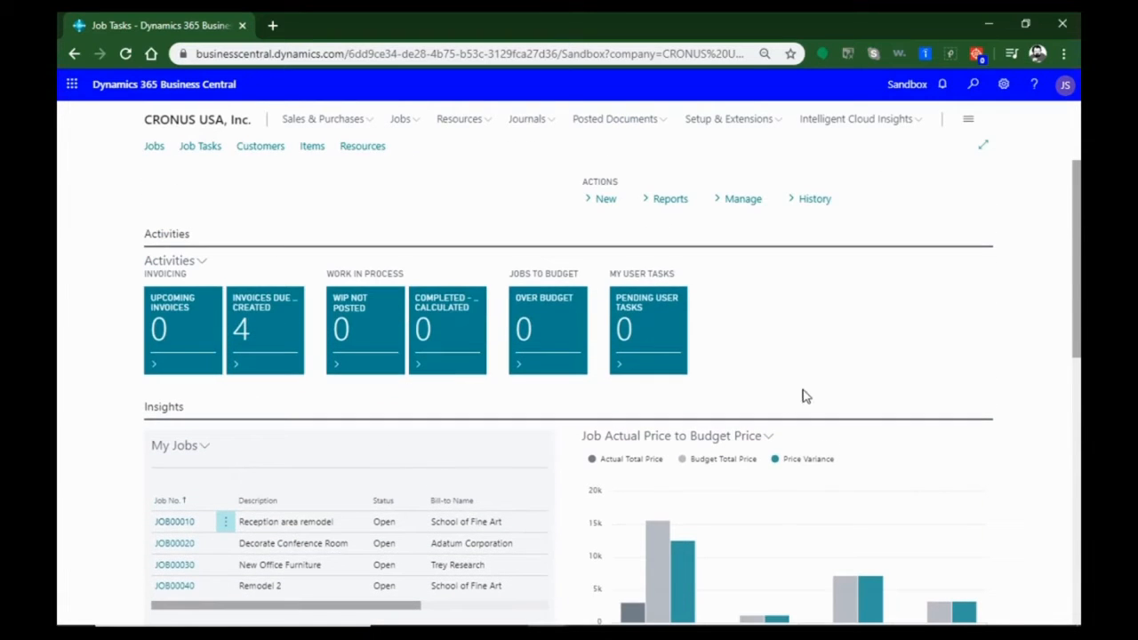
scroll(786, 381, down, 2)
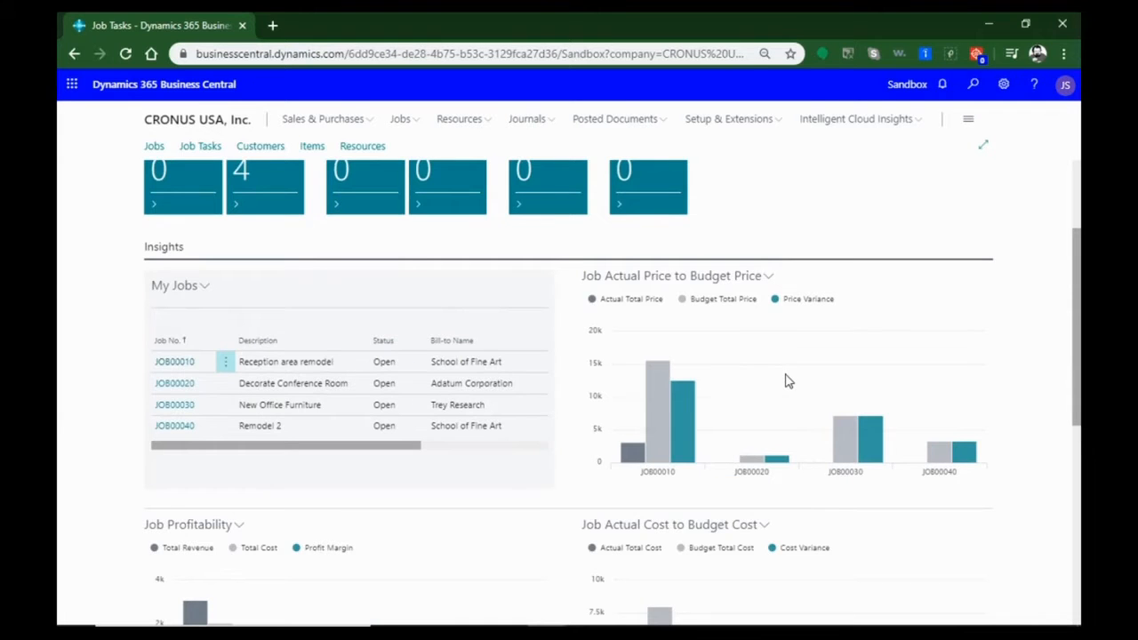
scroll(786, 381, down, 2)
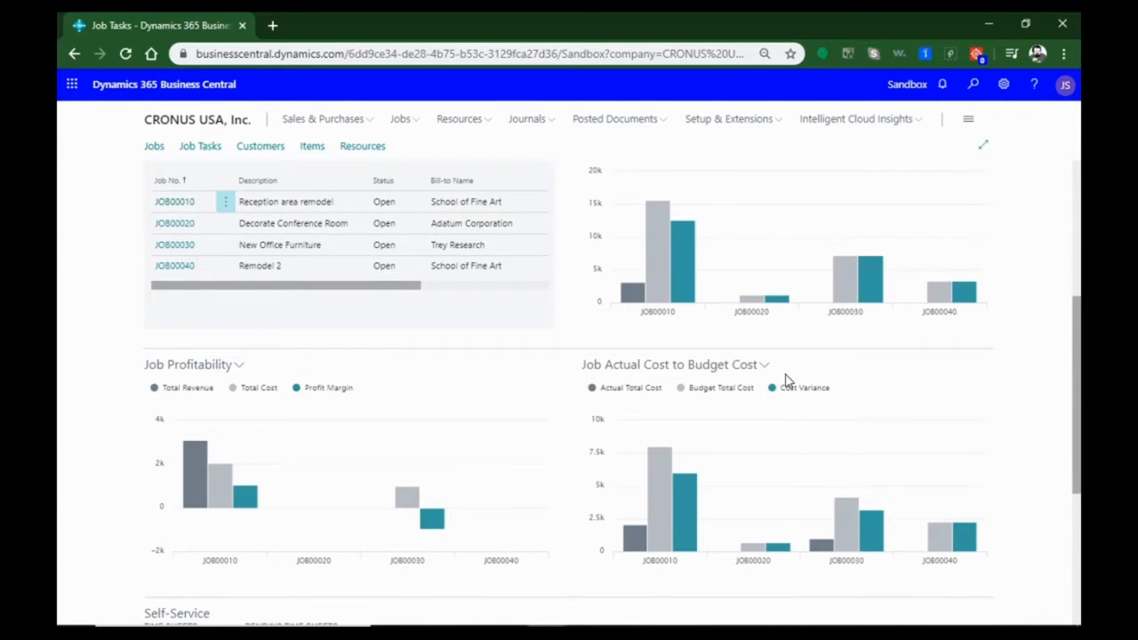
scroll(376, 460, up, 1)
scroll(376, 445, down, 2)
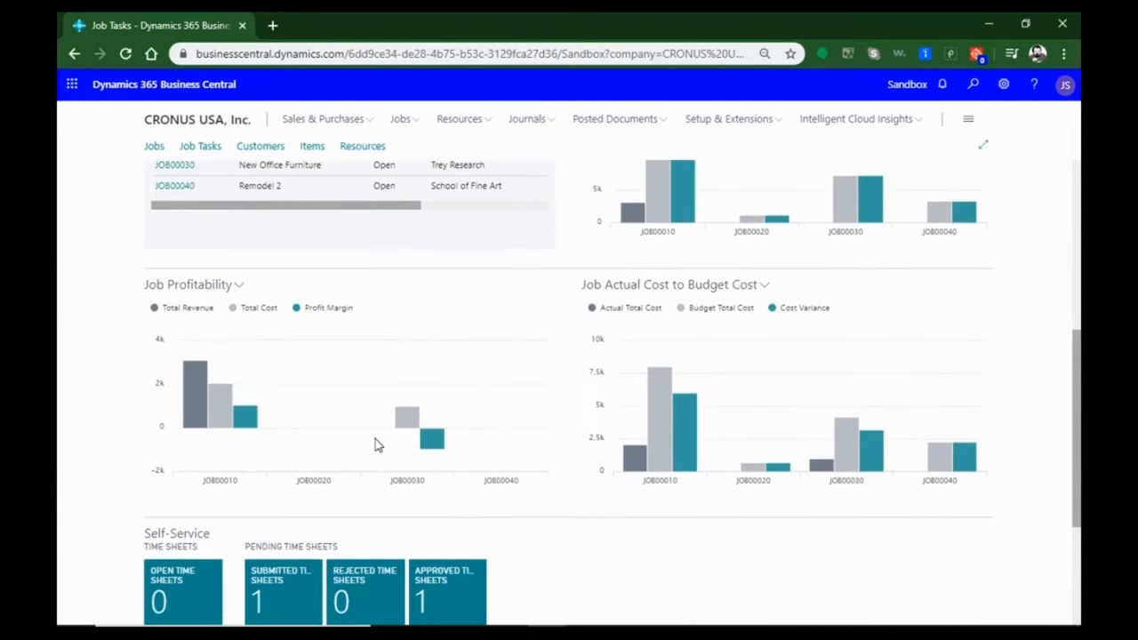
scroll(376, 444, down, 1)
scroll(602, 496, up, 5)
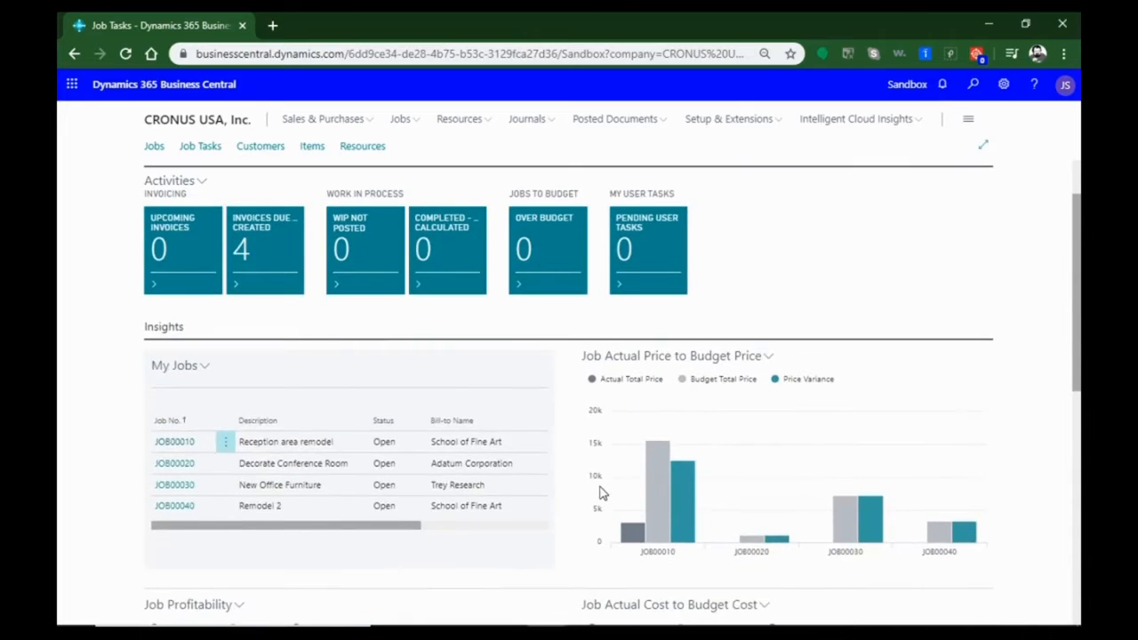
scroll(602, 494, down, 3)
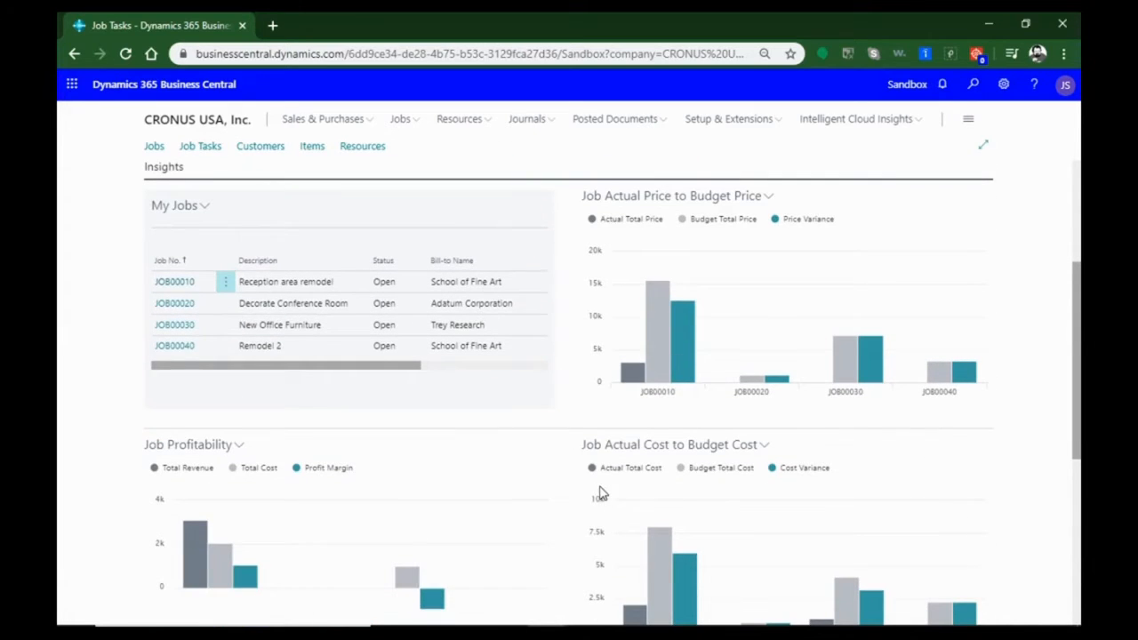
Open the JOB00010 job card from the Job Actual Price to Budget Price chart and review its general details, tasks, posting and duration sections
mouse_move(665, 372)
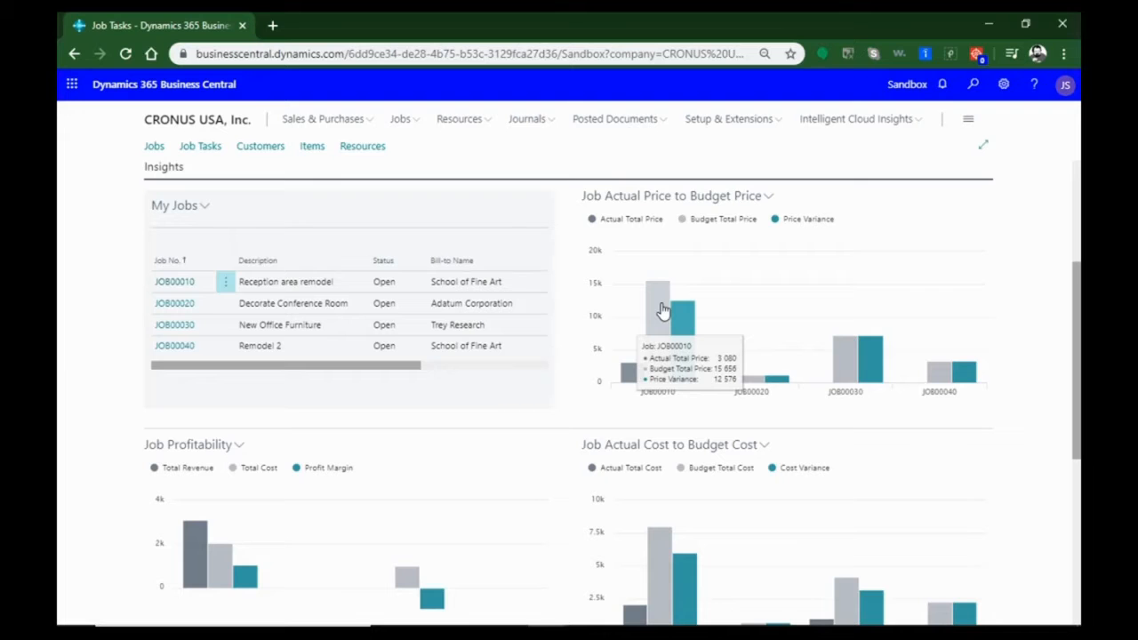
click(667, 333)
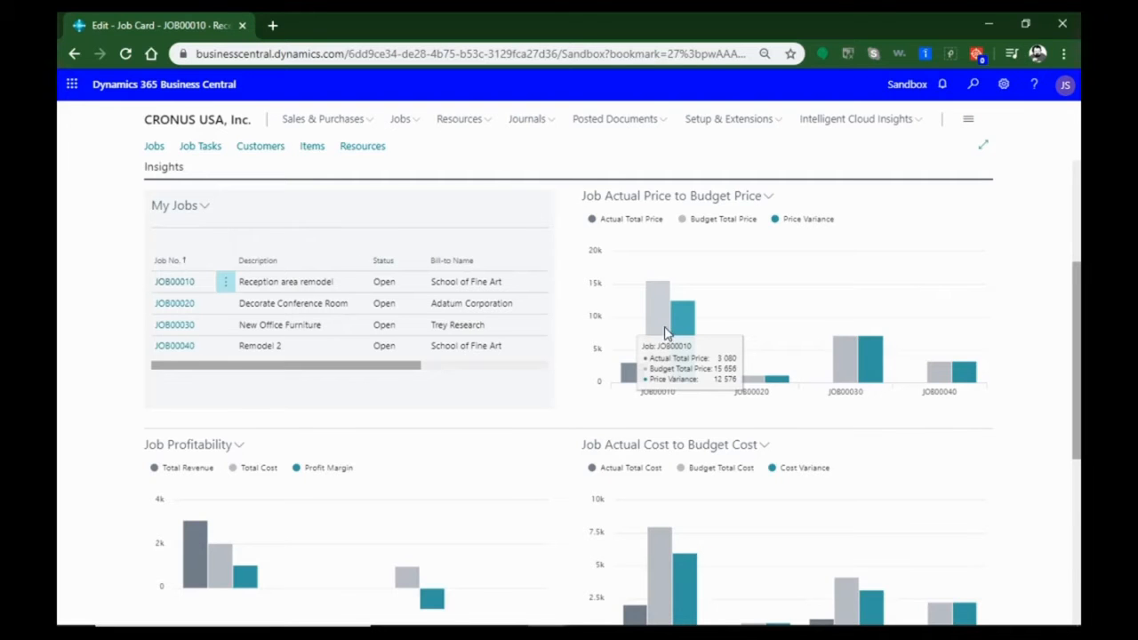
scroll(572, 478, down, 1)
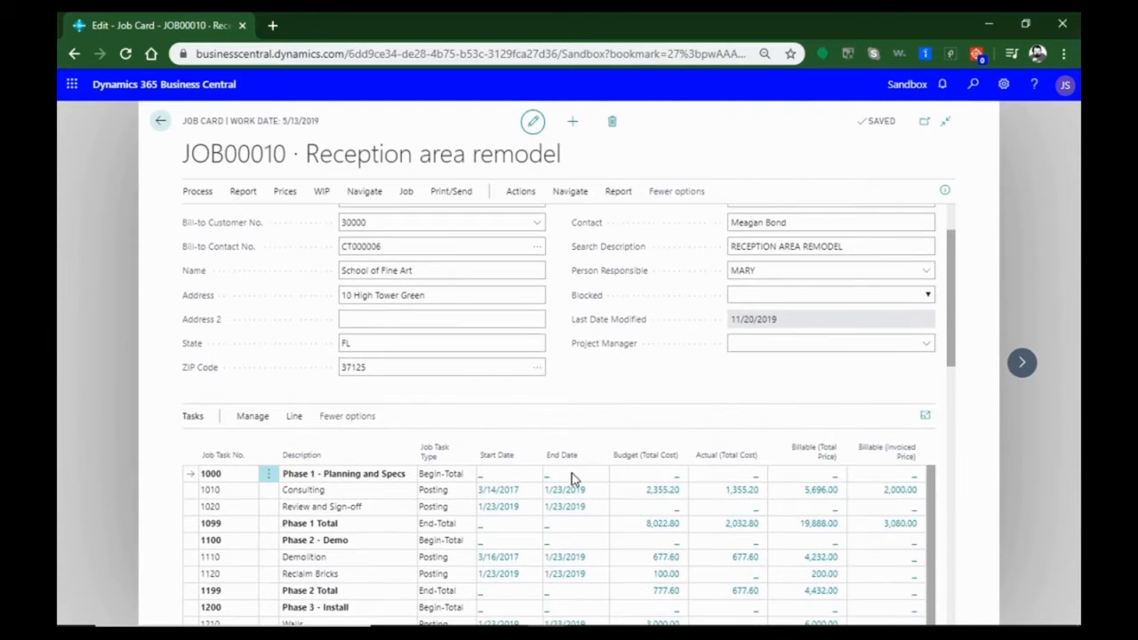
scroll(572, 478, down, 1)
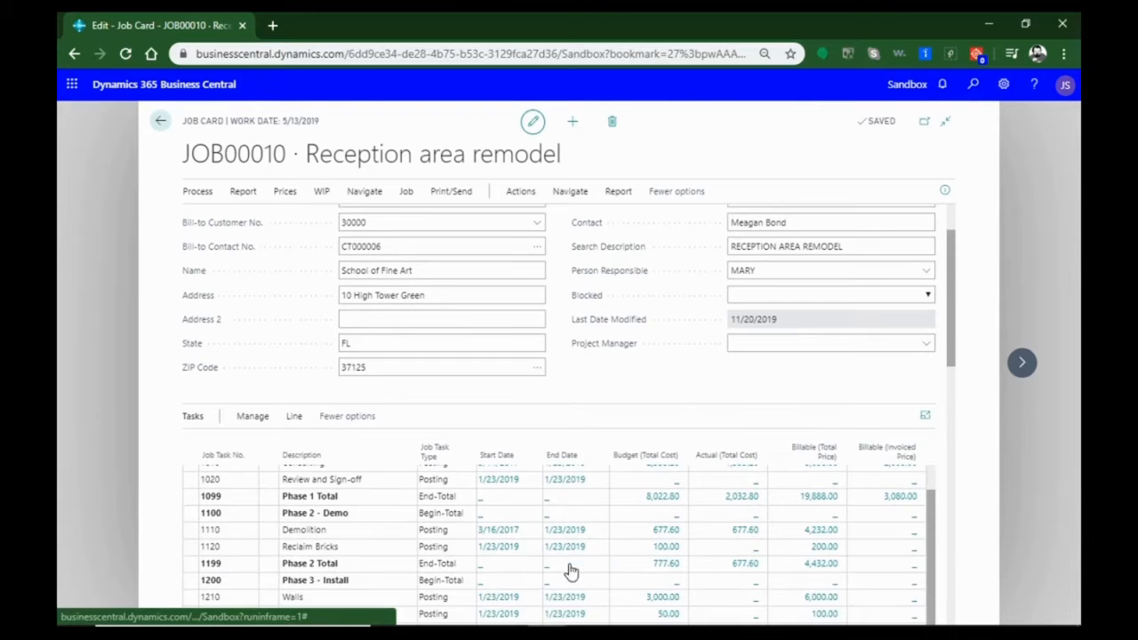
scroll(572, 567, down, 1)
scroll(572, 570, down, 3)
scroll(572, 569, up, 4)
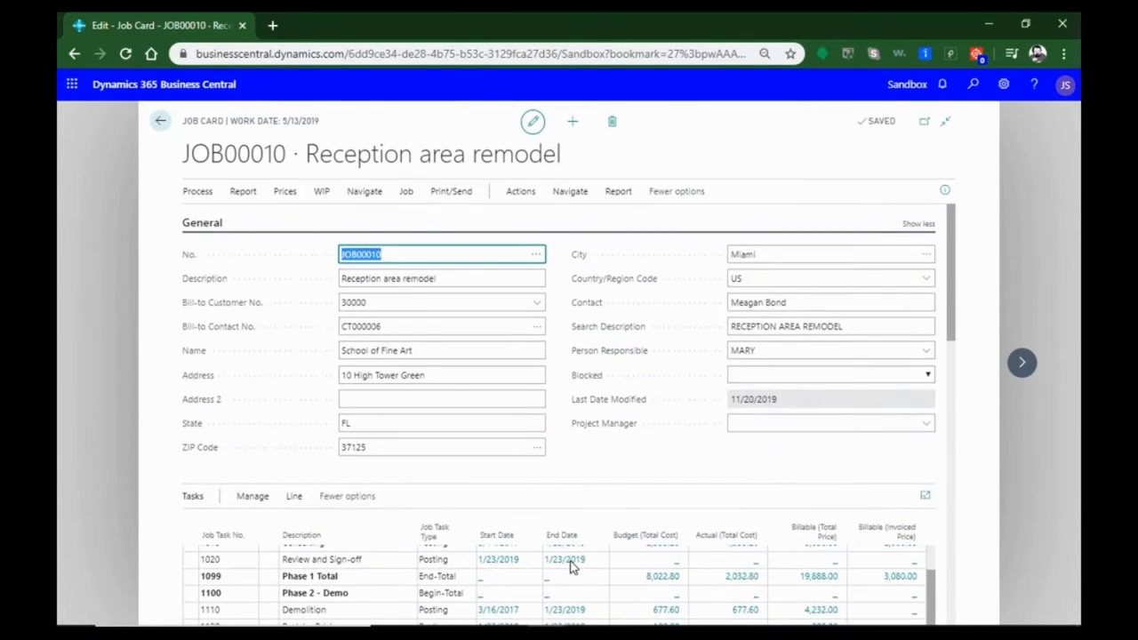
scroll(614, 460, down, 5)
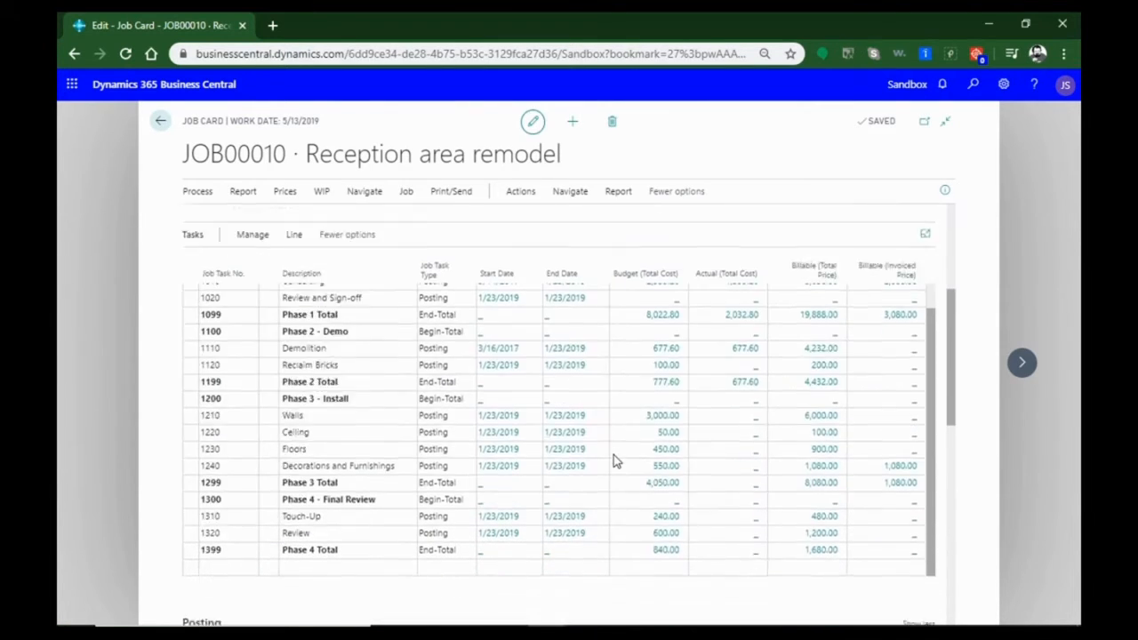
scroll(613, 460, down, 2)
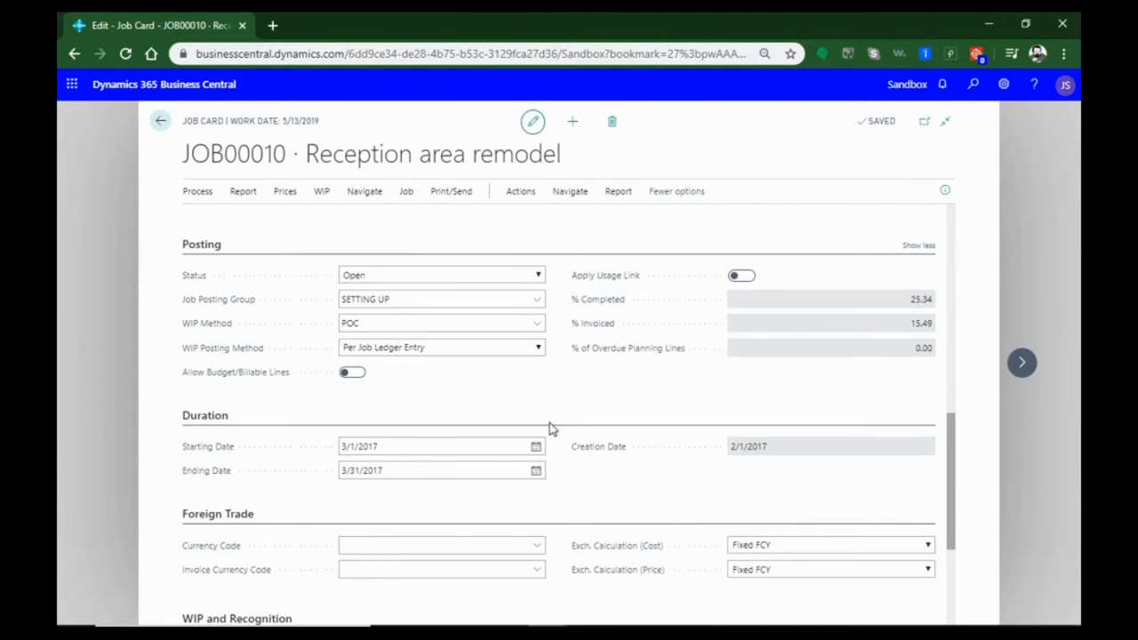
scroll(549, 430, up, 10)
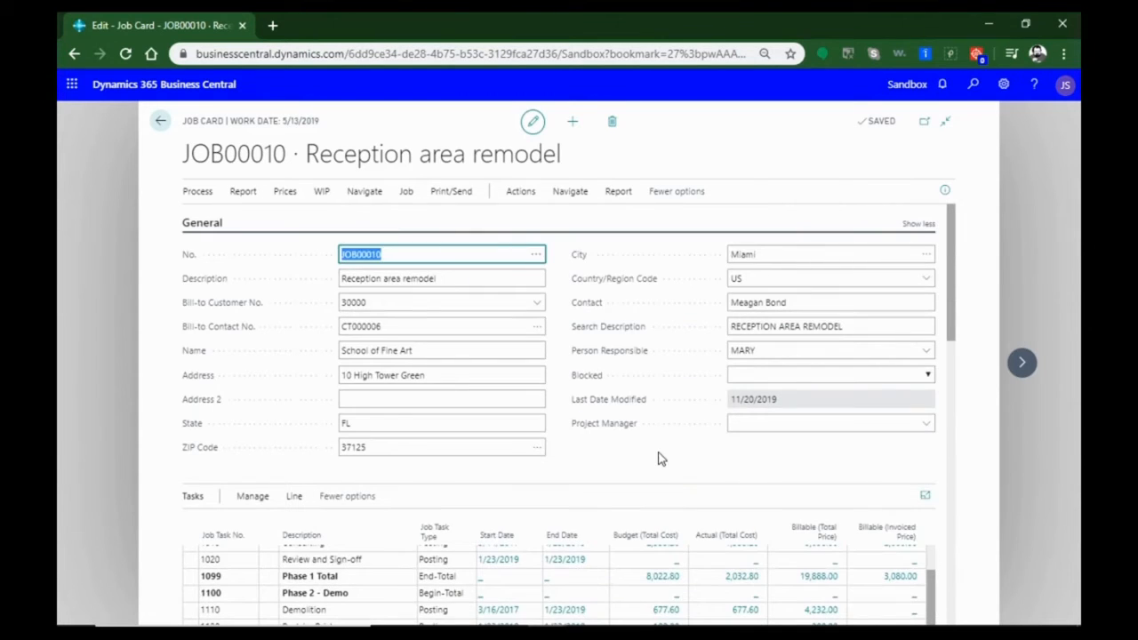
Return to the home page and review its job profitability and cost charts, time sheet tiles and My Jobs list
click(160, 121)
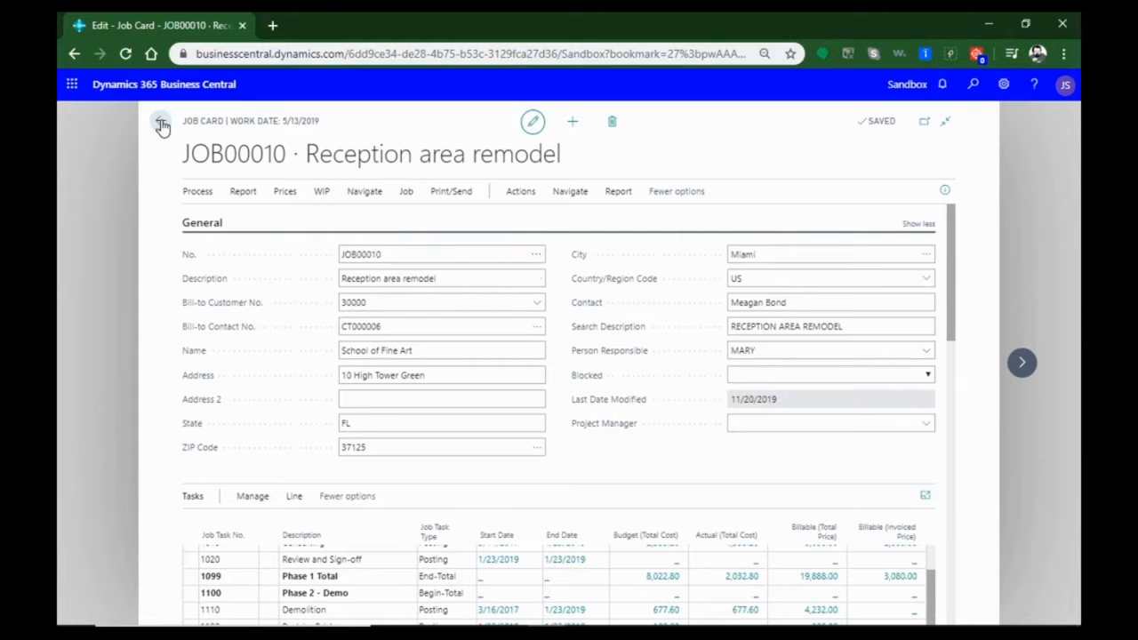
scroll(542, 448, down, 5)
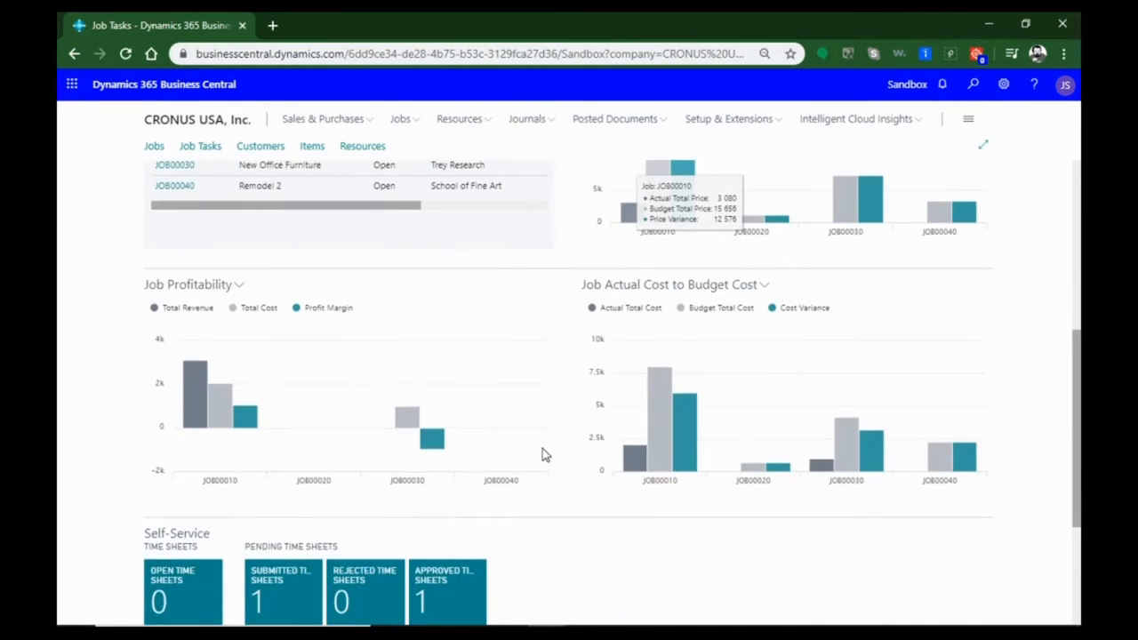
scroll(546, 469, up, 10)
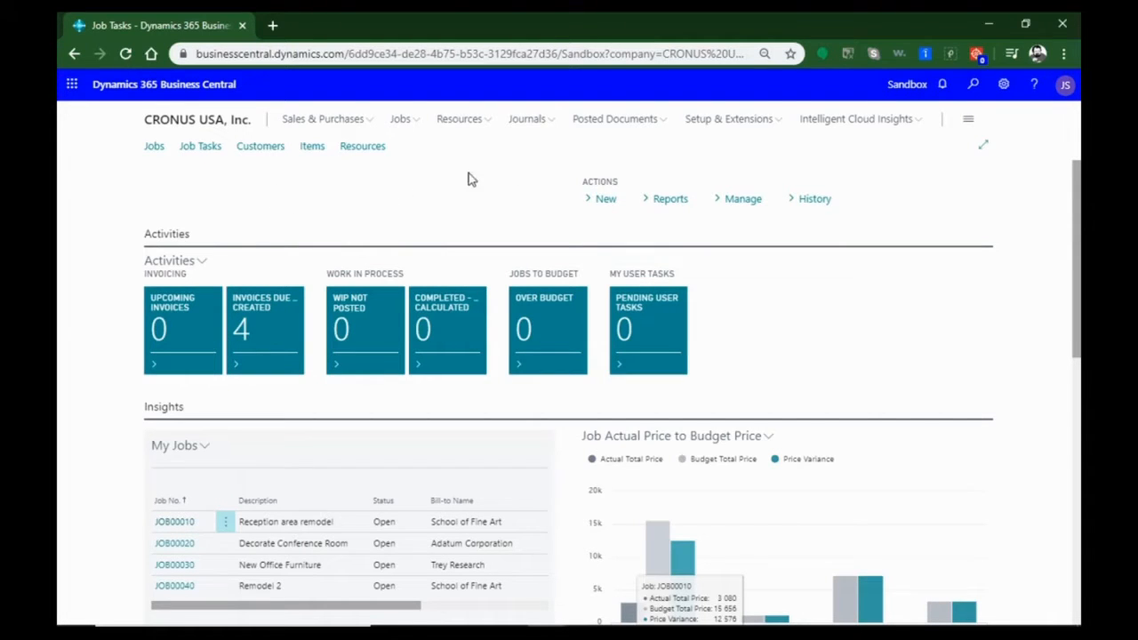
scroll(356, 249, down, 5)
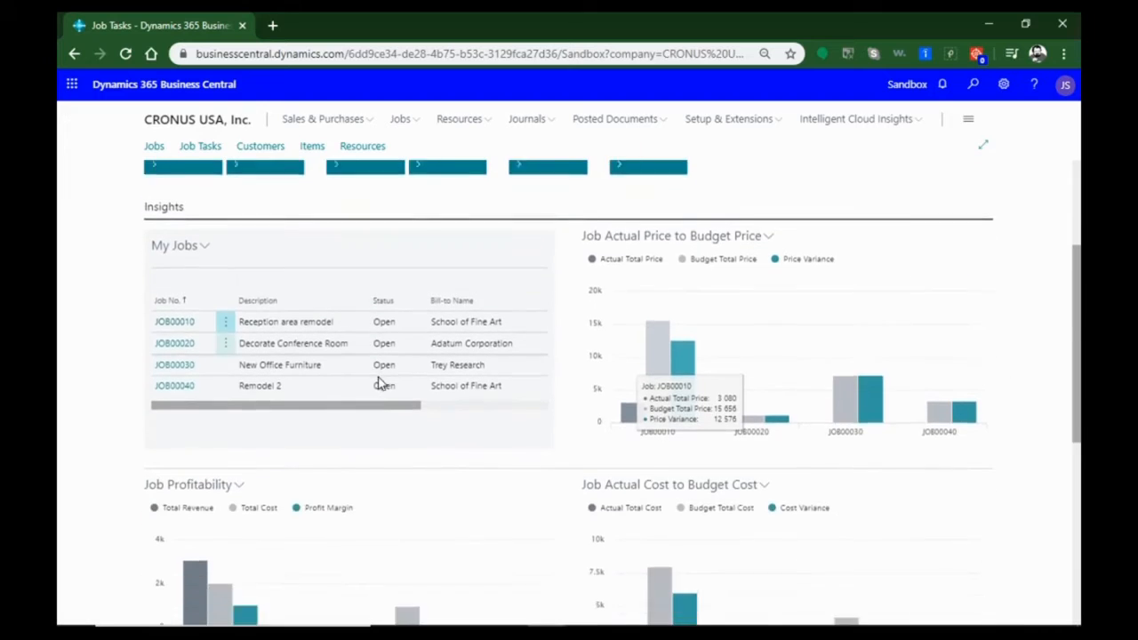
scroll(378, 382, up, 5)
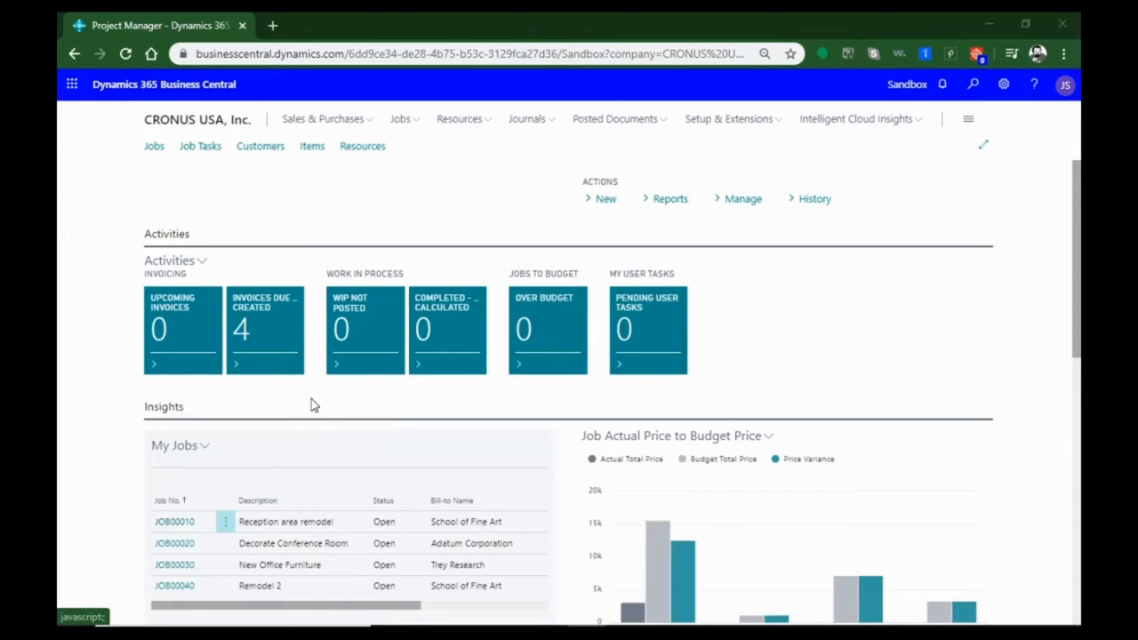
Start the Create New Job wizard, choose to create the job from an existing job, and continue to the new job's fields
click(406, 122)
click(609, 206)
click(572, 224)
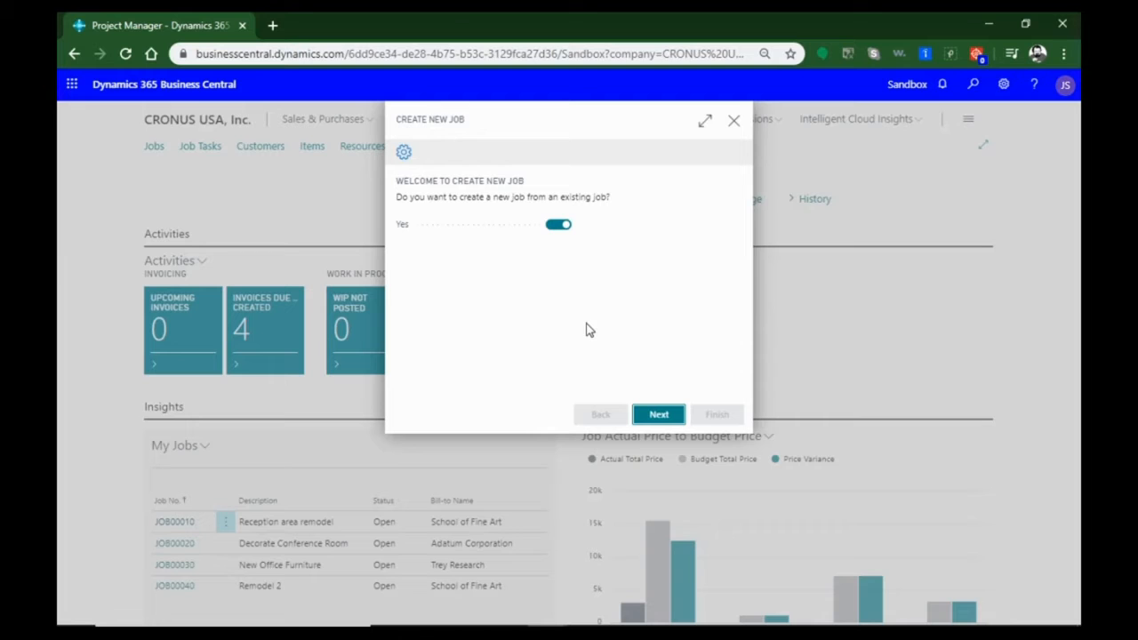
click(662, 417)
click(648, 220)
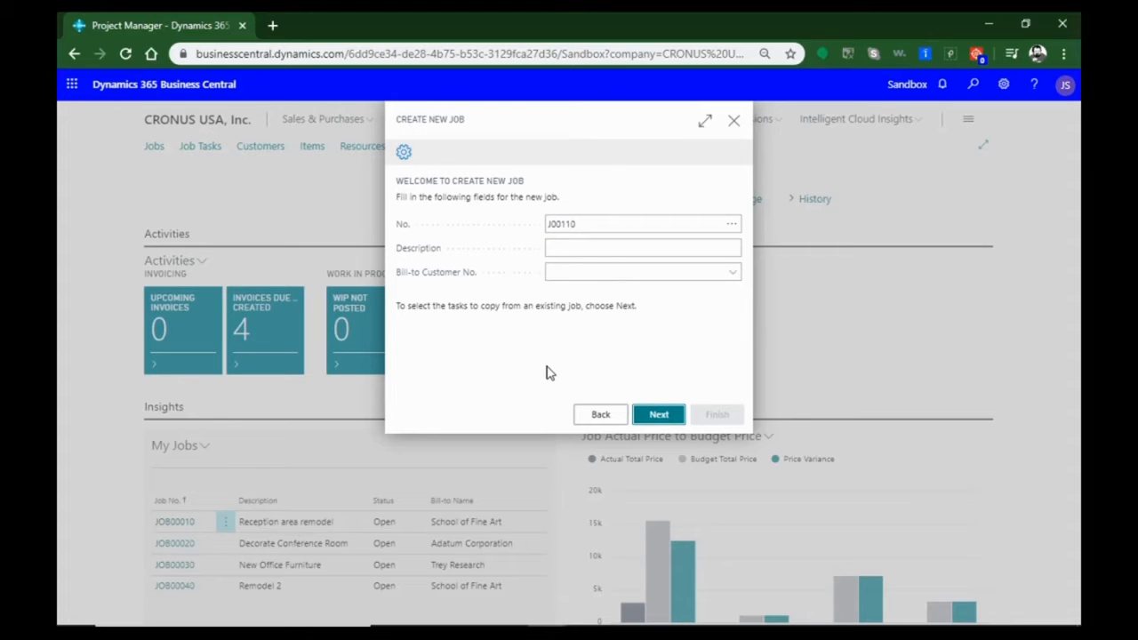
Set the new job's description to "Geos Software Install"
click(655, 248)
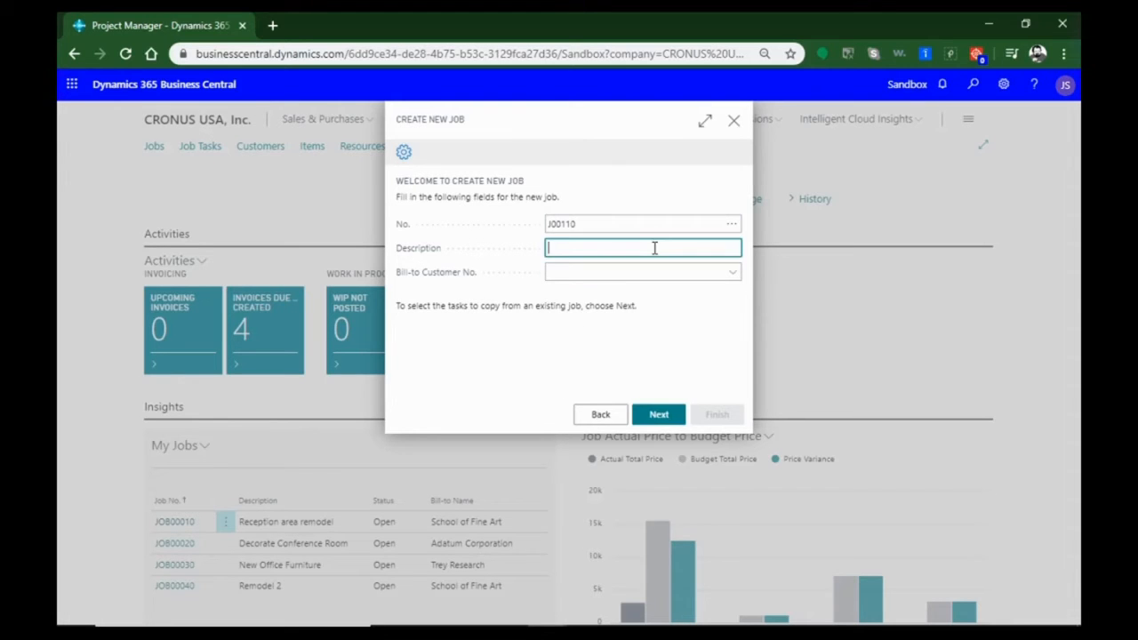
text(Geos Software Install)
key(Tab)
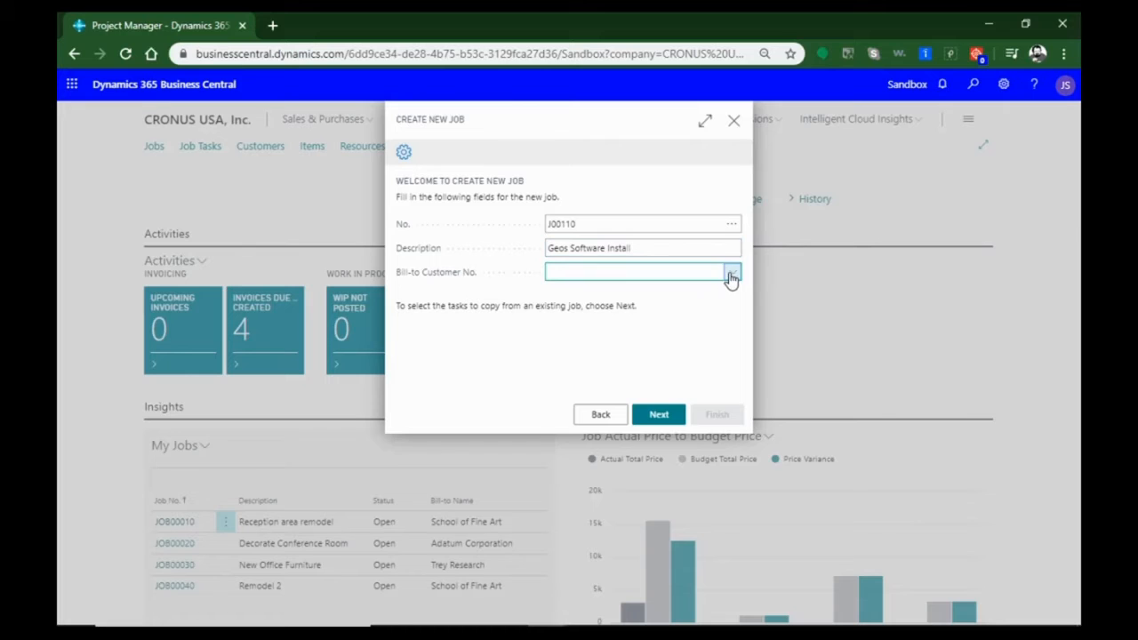
Choose Trey Research as the new job's bill-to customer and proceed to copying the job tasks
click(731, 273)
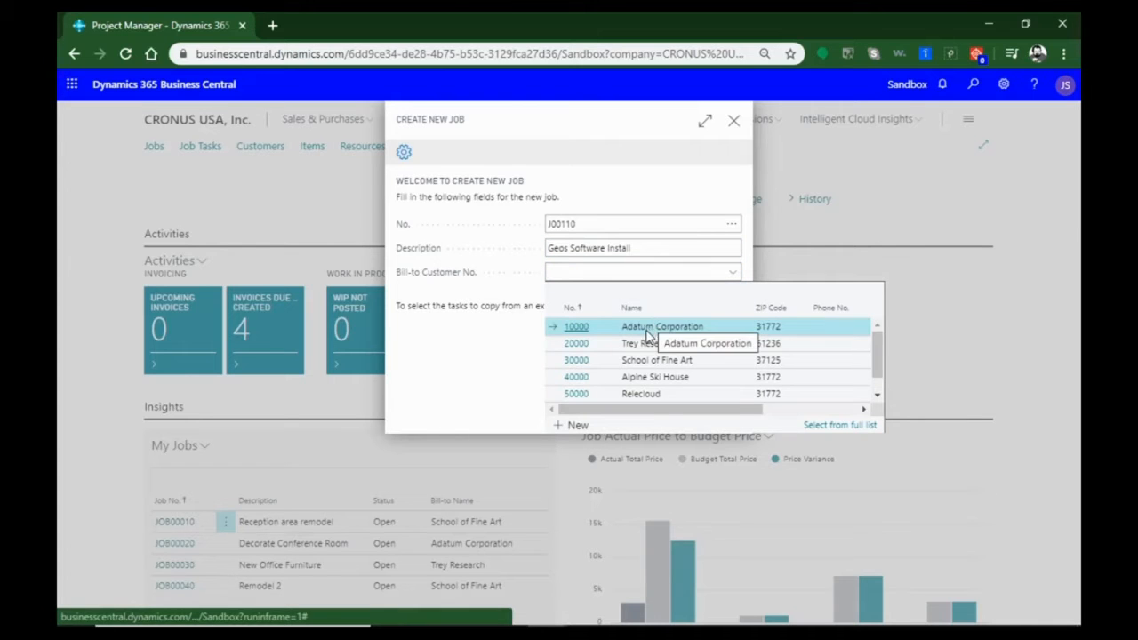
scroll(633, 364, down, 1)
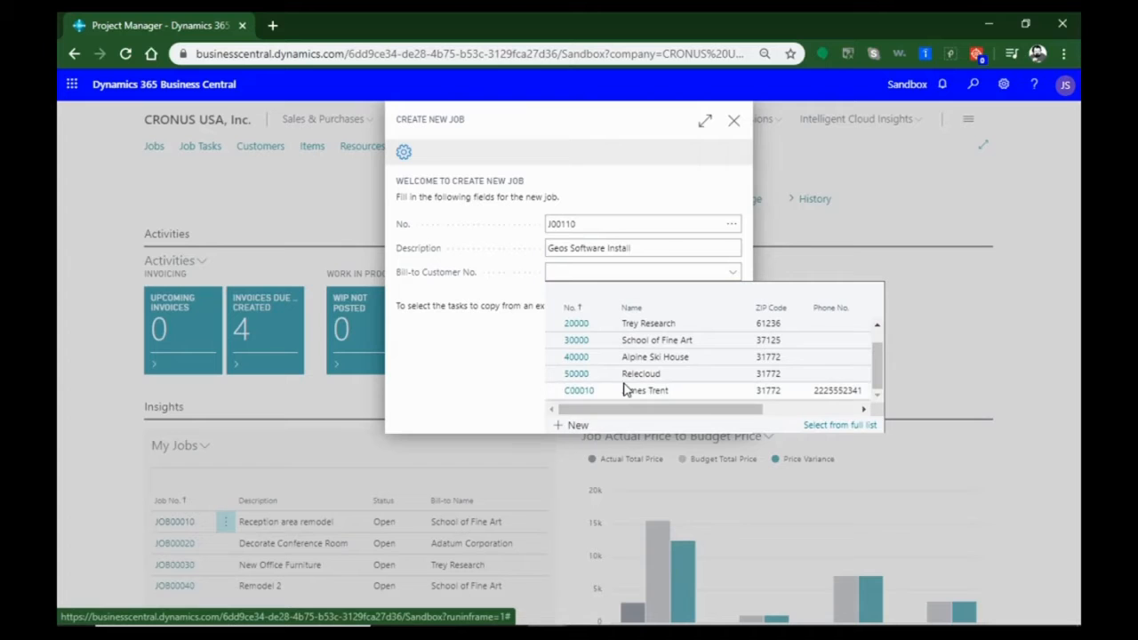
scroll(627, 384, up, 1)
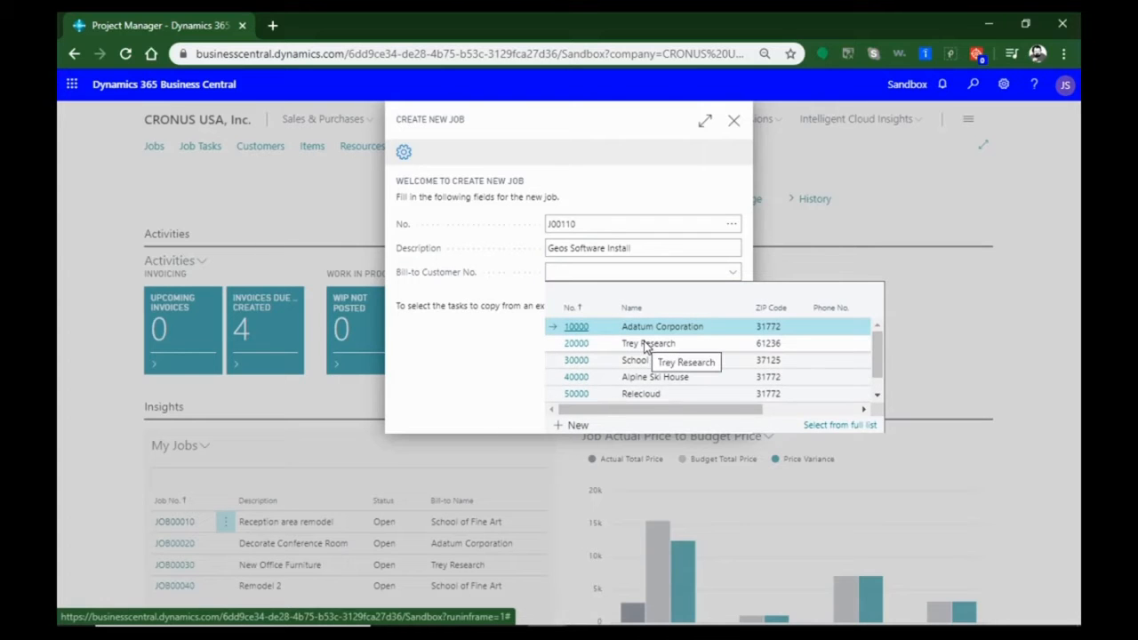
click(646, 346)
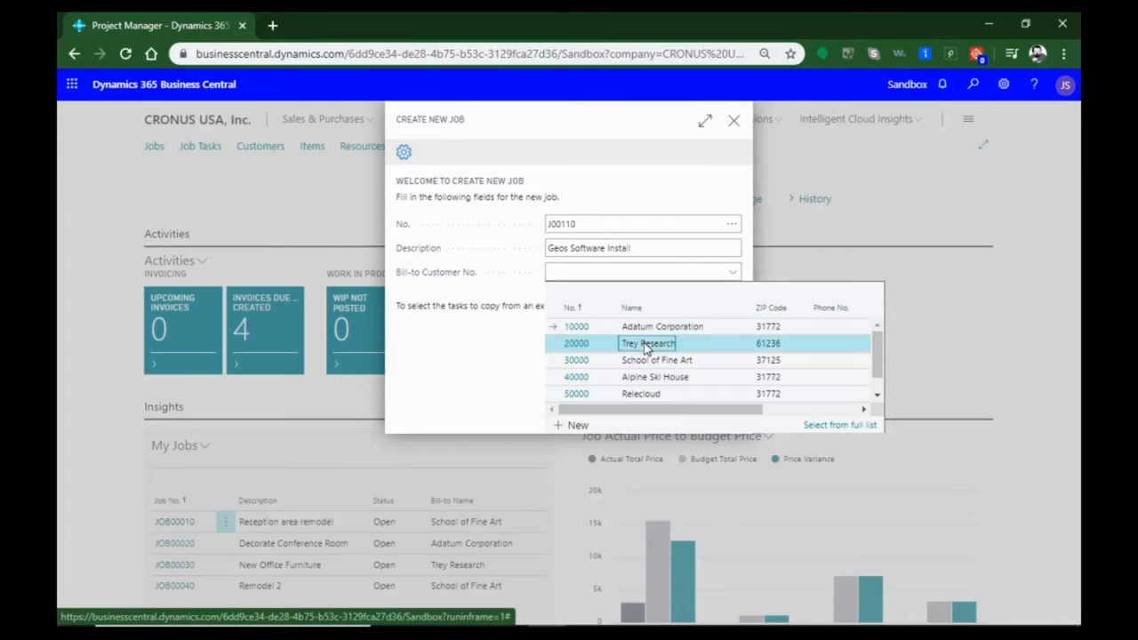
click(655, 417)
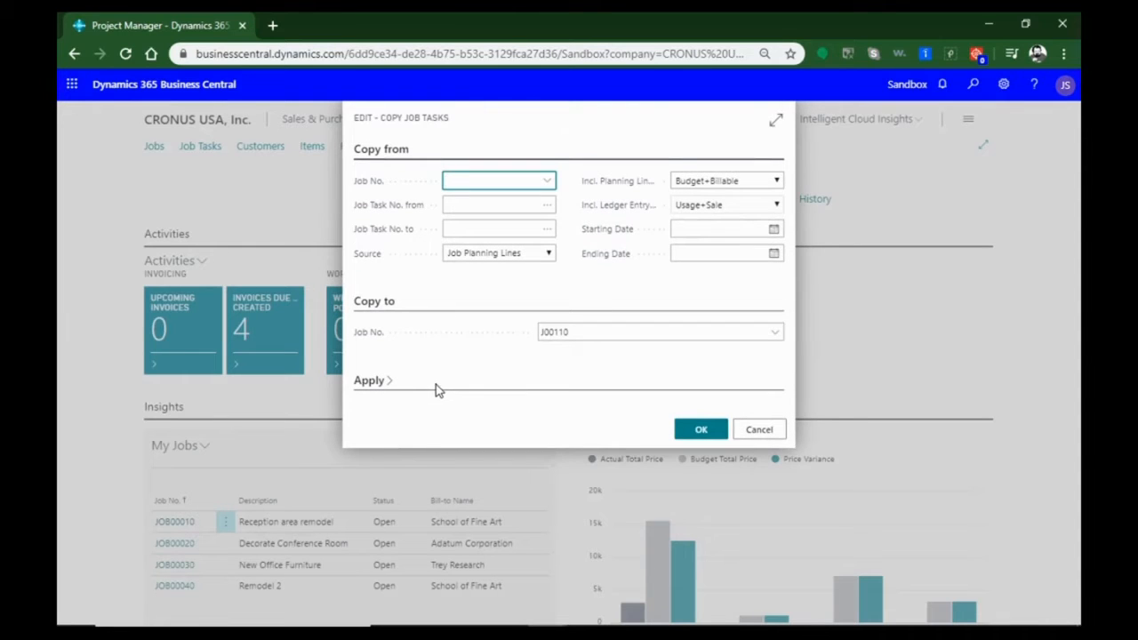
Set the job to copy from to JOB00010, Reception area remodel, and the starting job task number to 1000
click(549, 181)
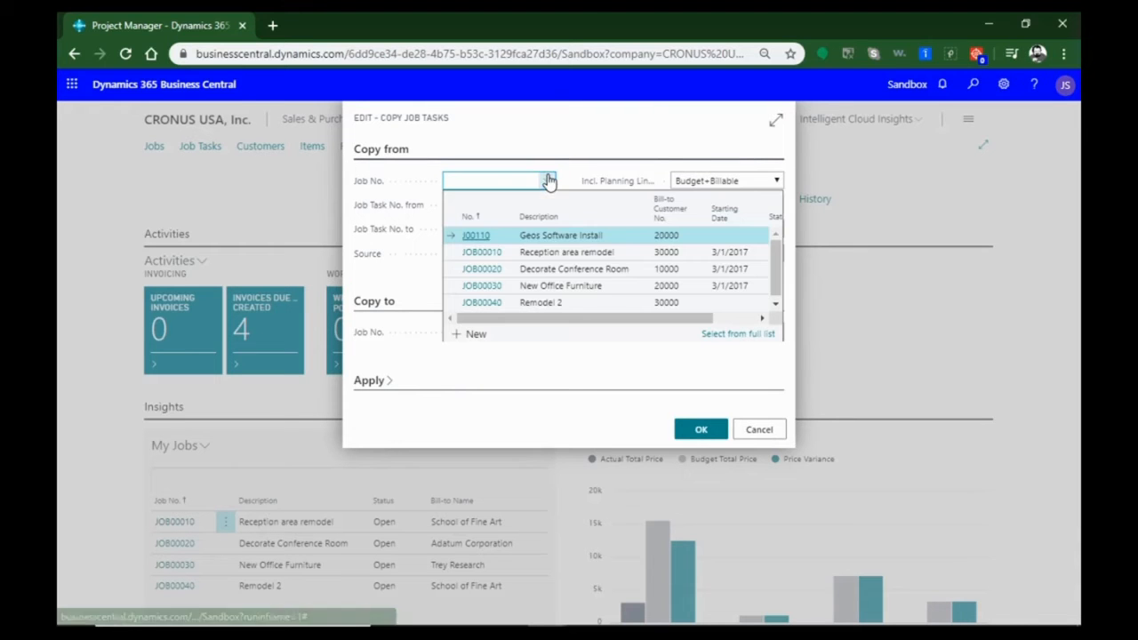
click(485, 253)
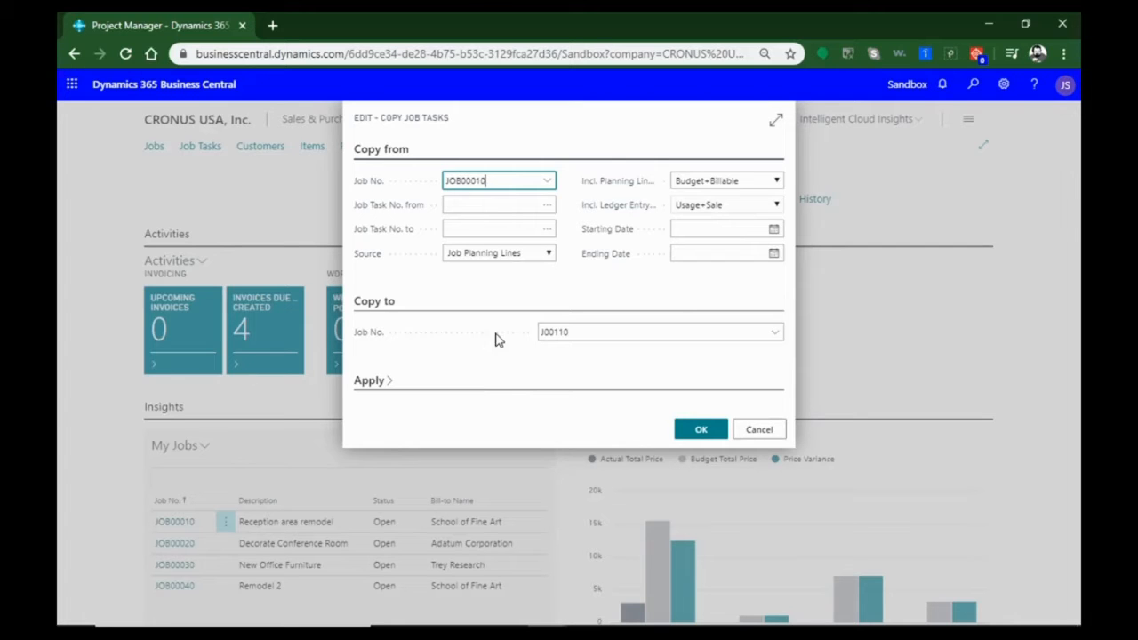
click(546, 209)
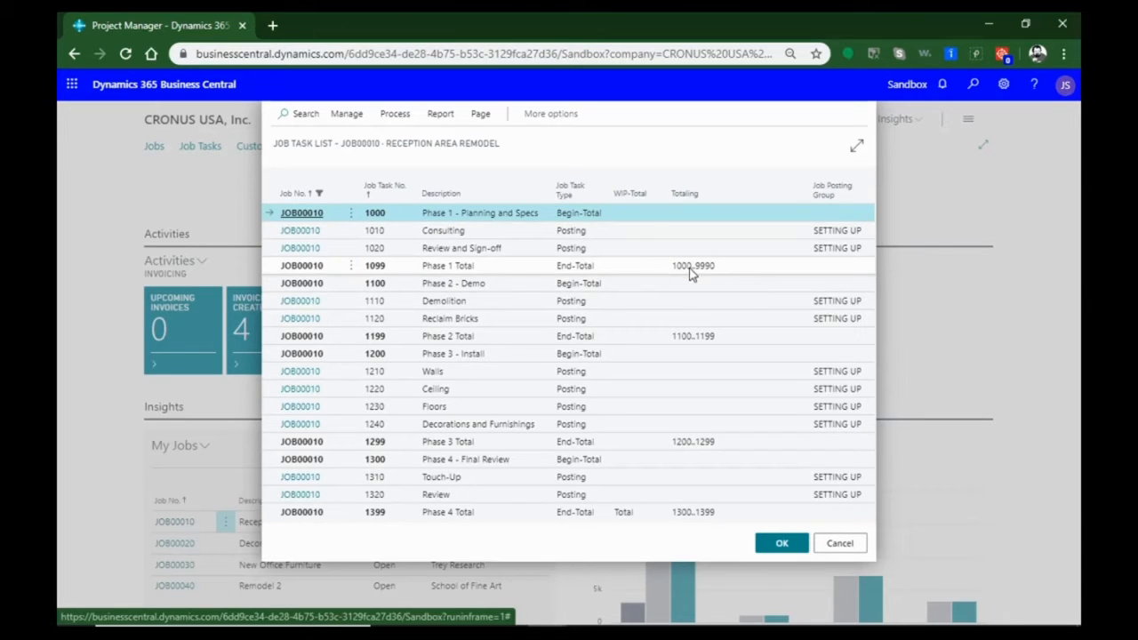
click(311, 212)
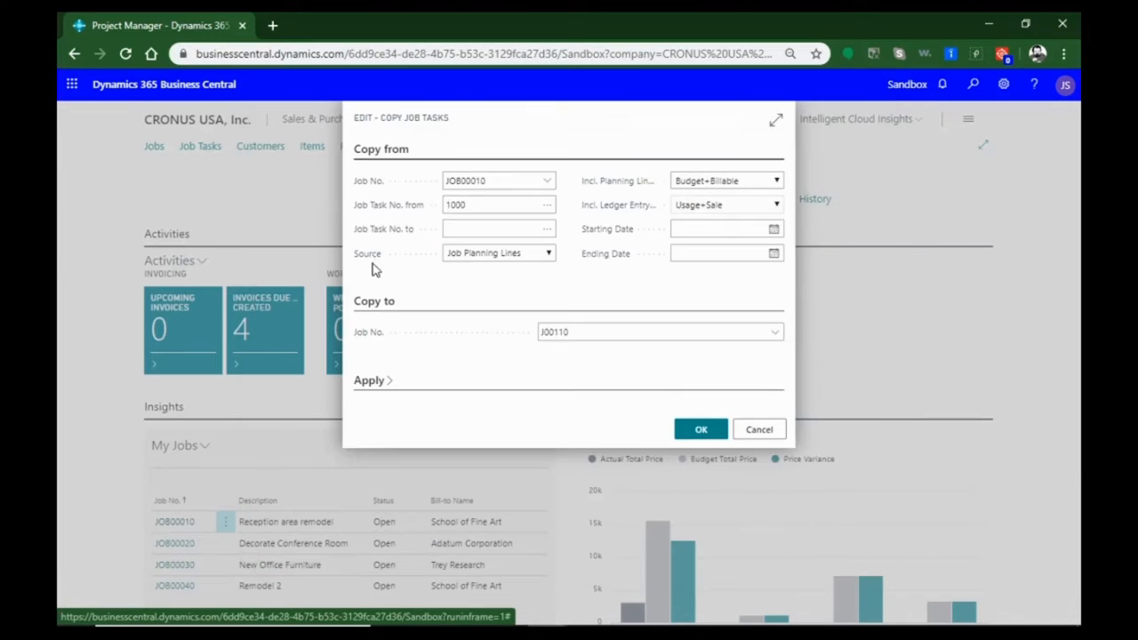
Set the last job task number to copy to 1099, with starting date 3/31/2020 and ending date 4/30/2020
click(548, 230)
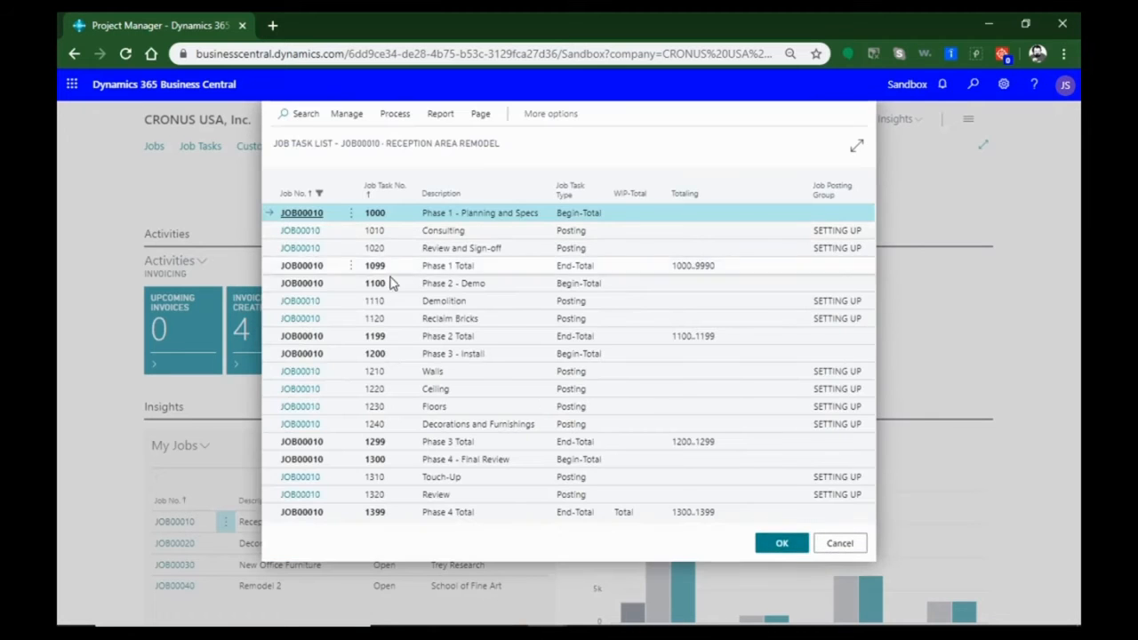
click(302, 265)
click(775, 230)
click(728, 332)
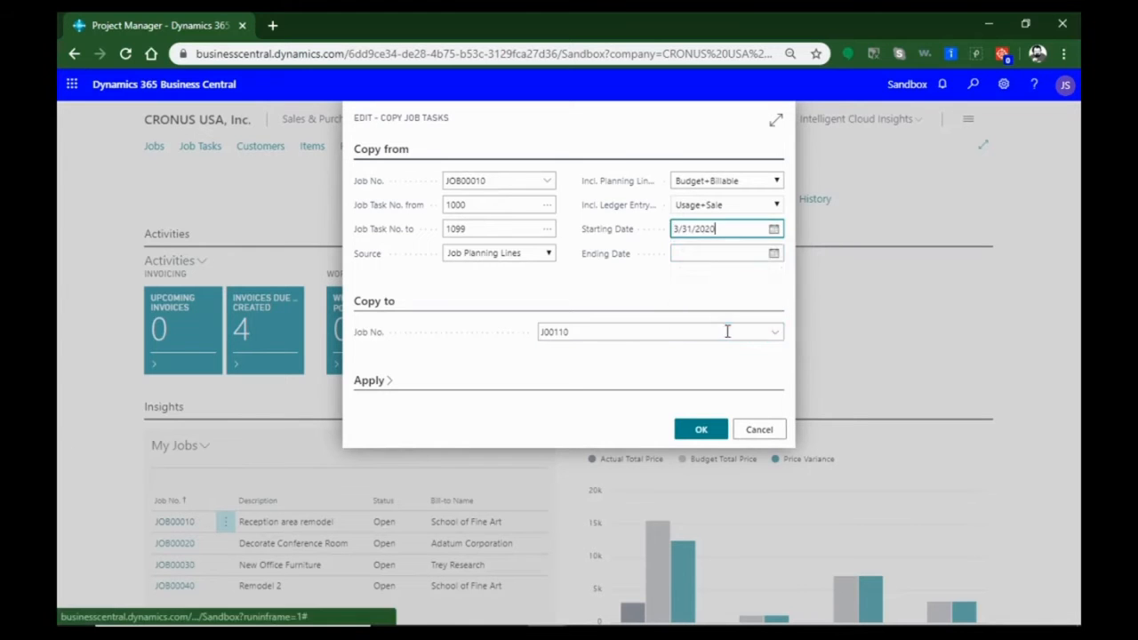
click(774, 254)
click(804, 276)
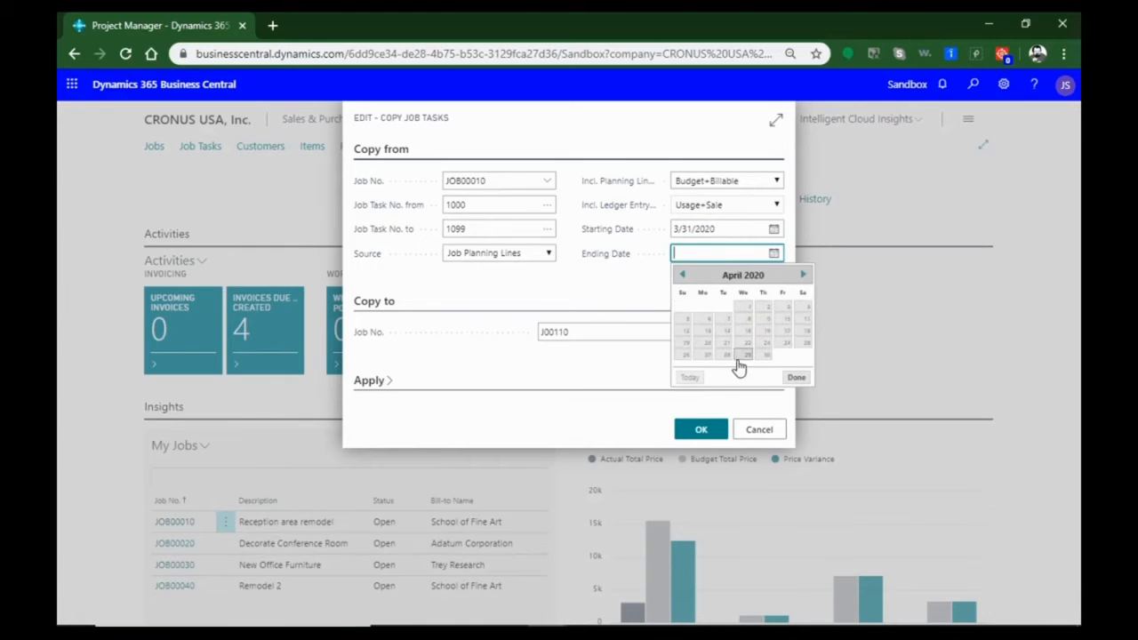
click(766, 355)
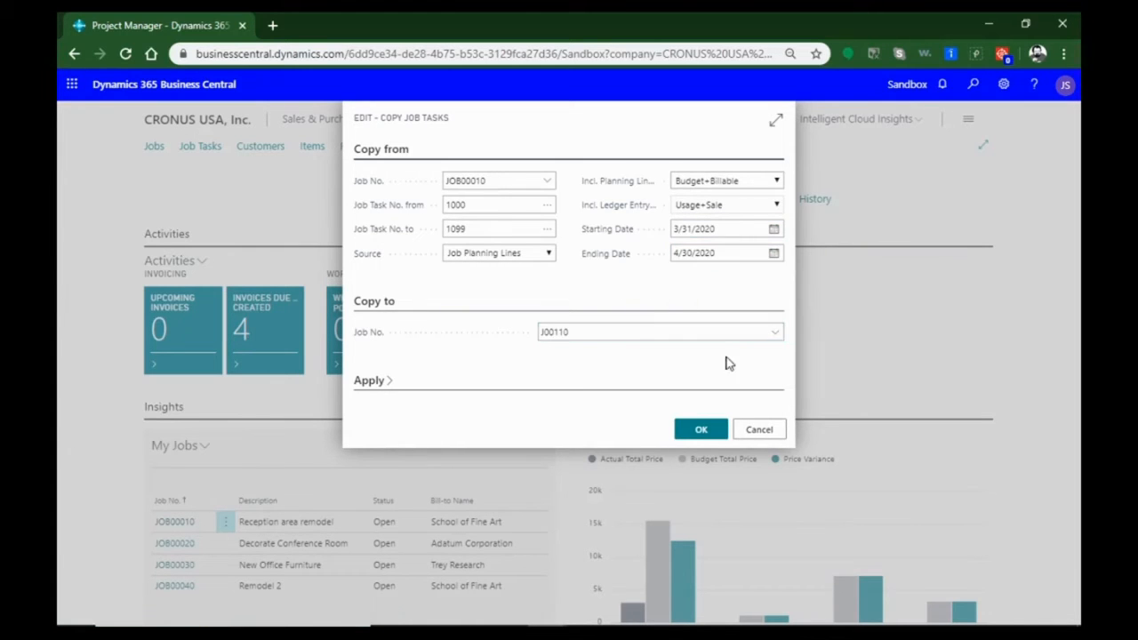
Copy the job tasks into the new job and finish the wizard to open its job card
click(711, 430)
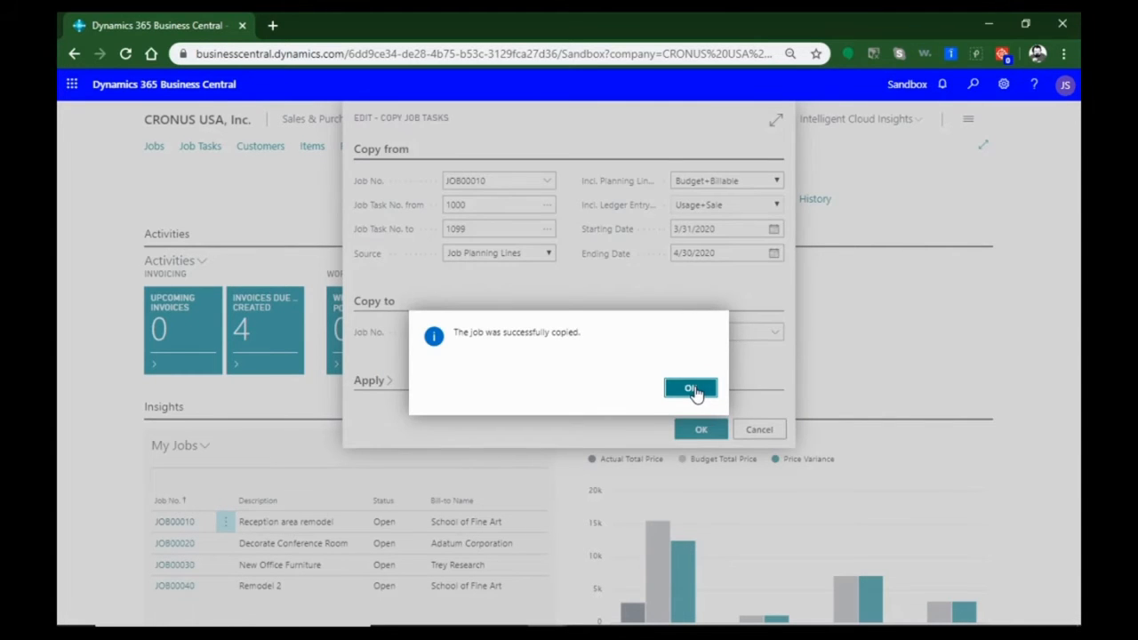
click(694, 390)
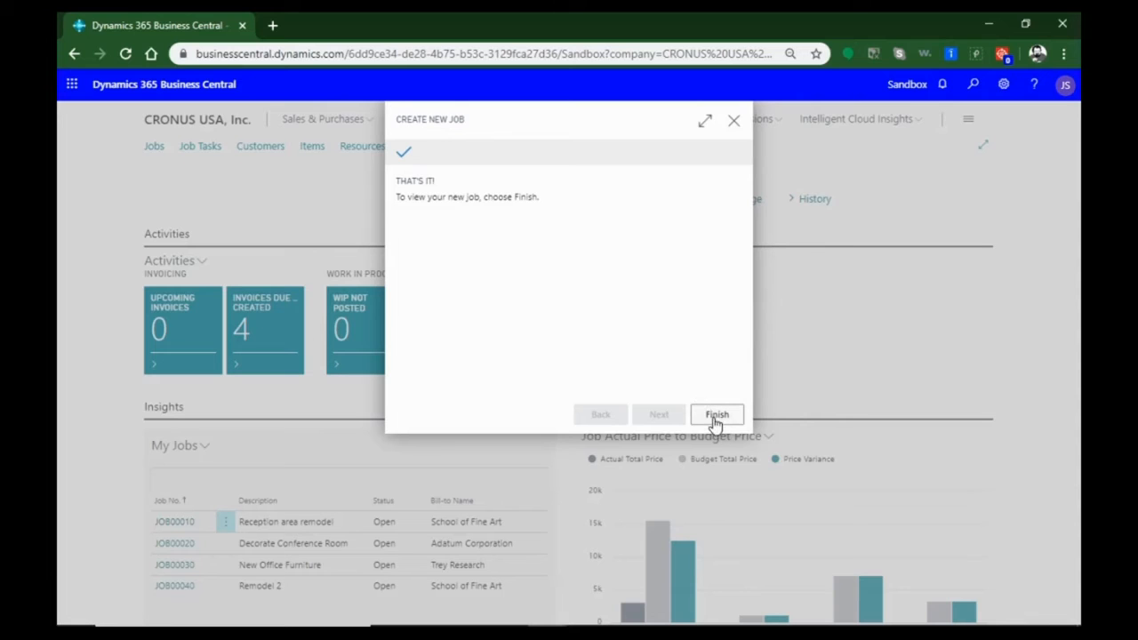
click(716, 416)
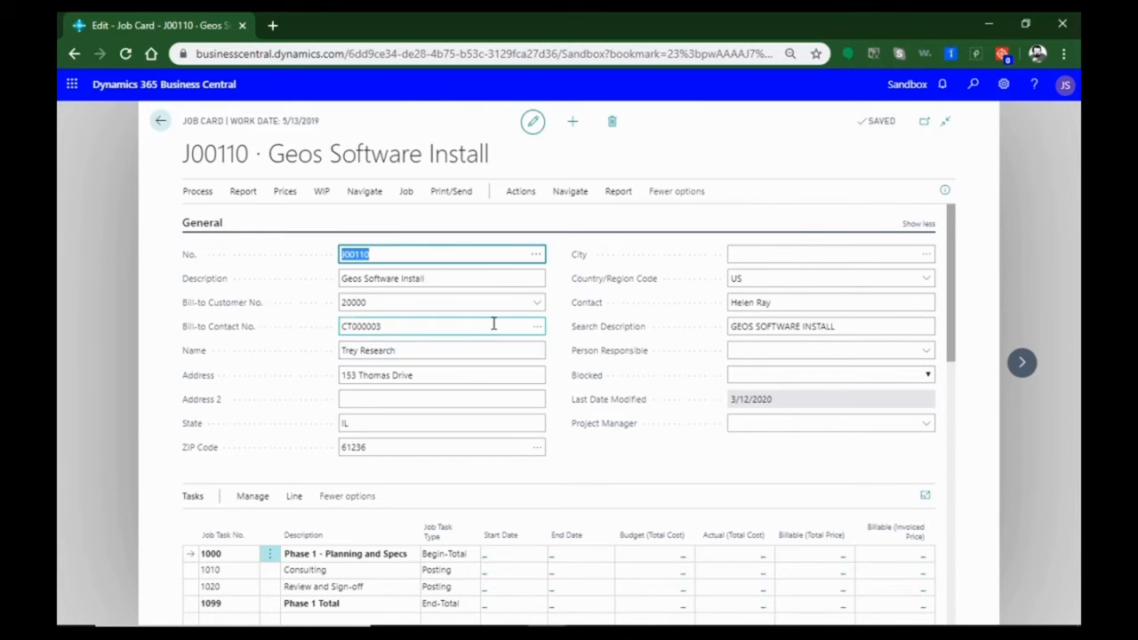
Examine the copied tasks on the job card and the Status options available in the Posting section
scroll(481, 334, down, 3)
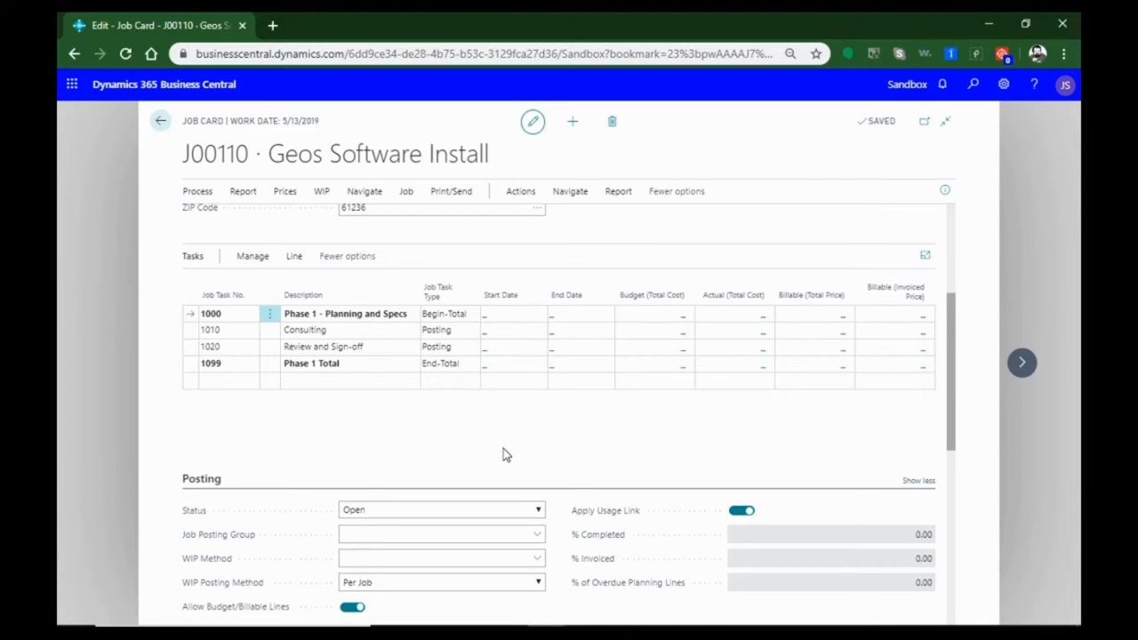
scroll(503, 462, down, 2)
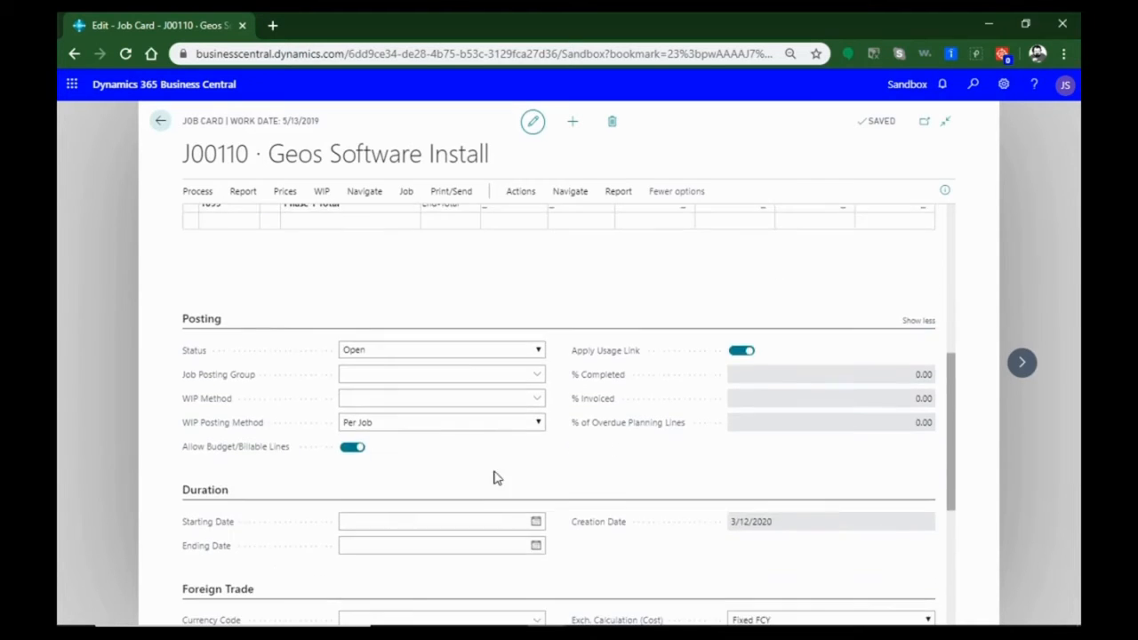
scroll(444, 462, down, 1)
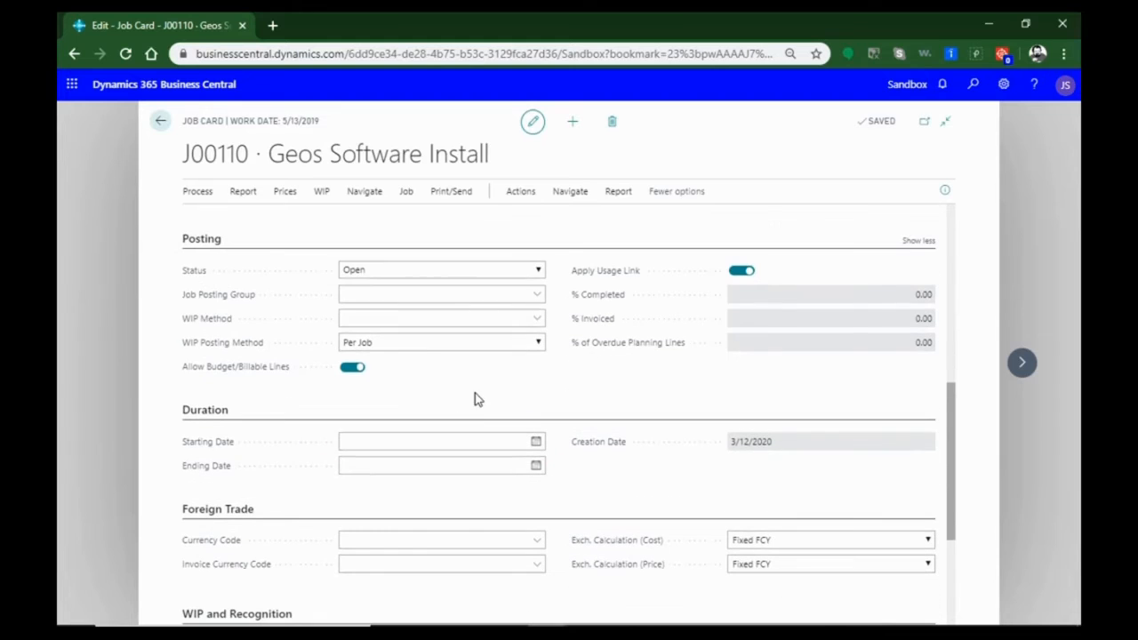
click(537, 272)
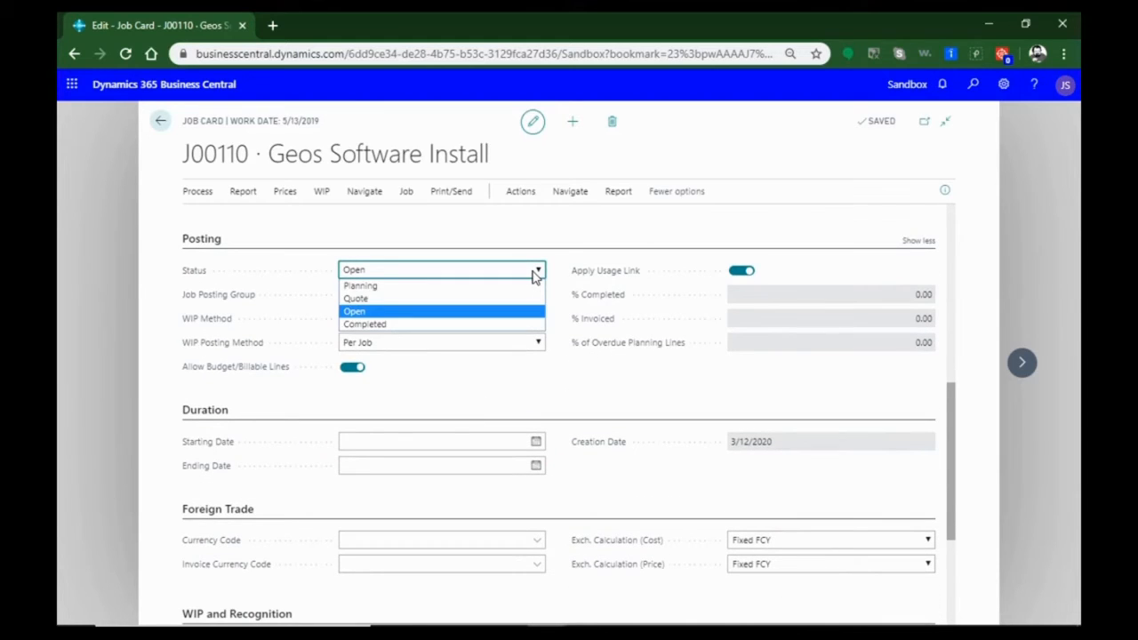
click(400, 313)
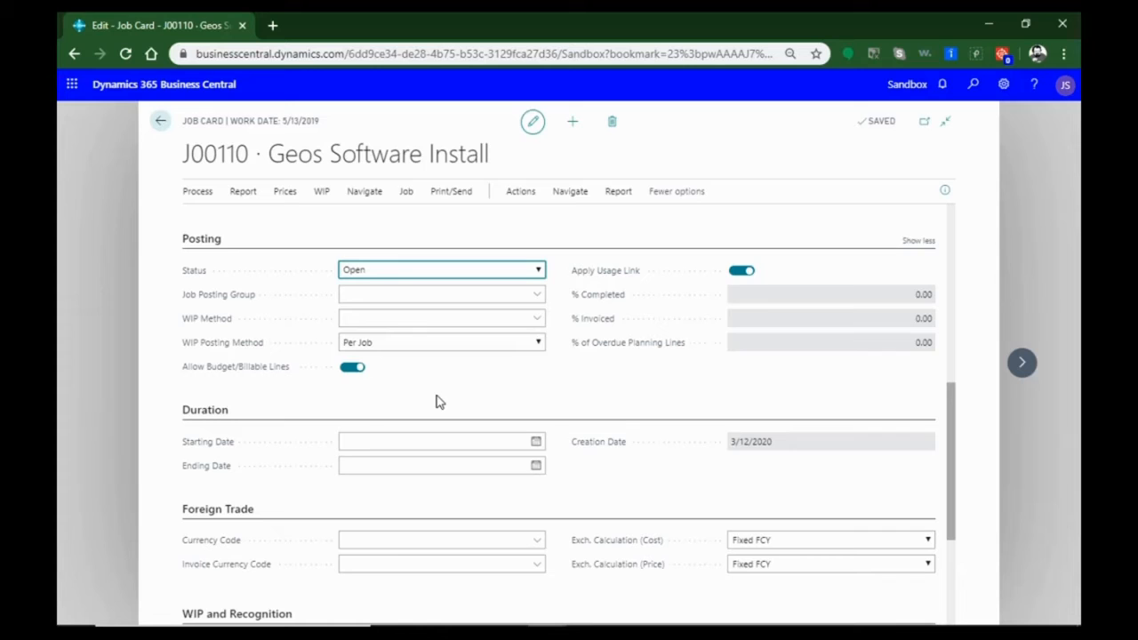
click(508, 274)
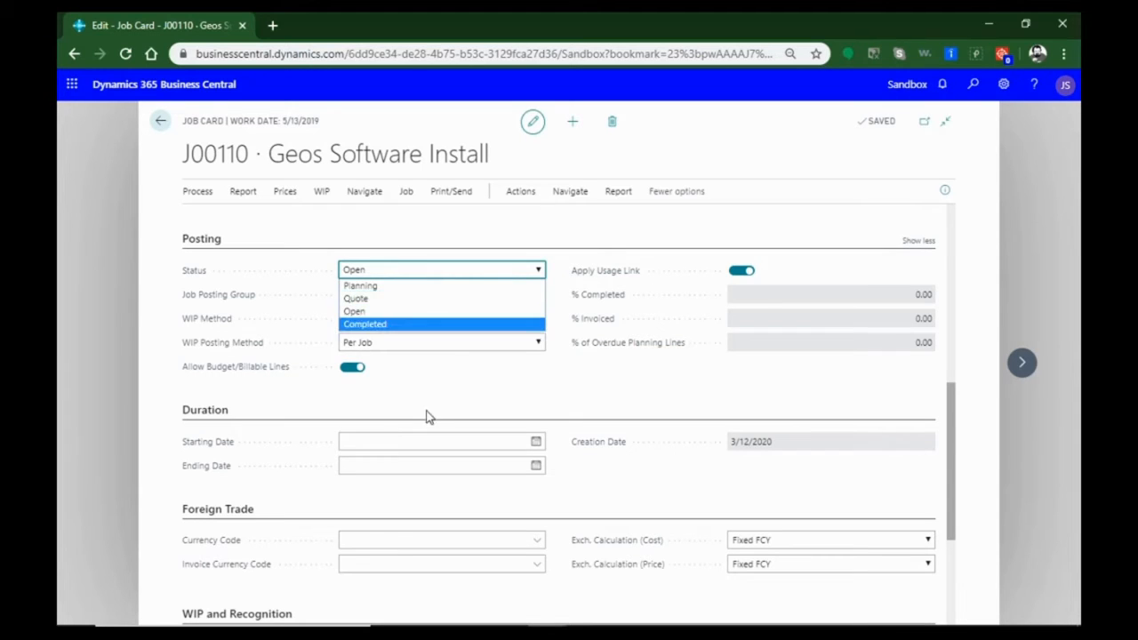
click(398, 405)
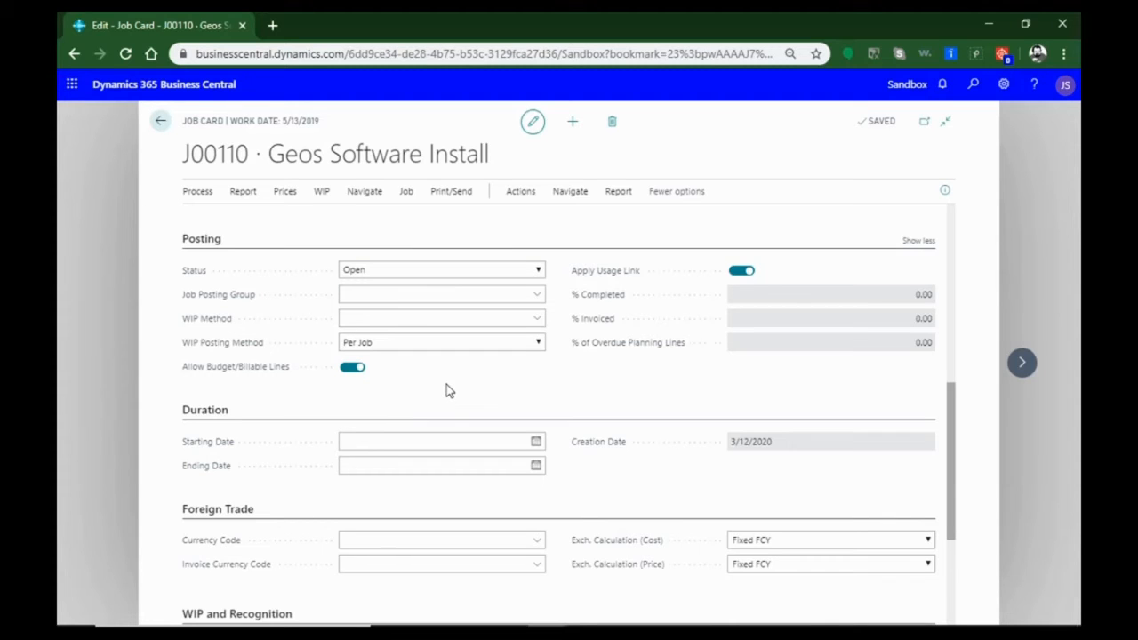
click(538, 269)
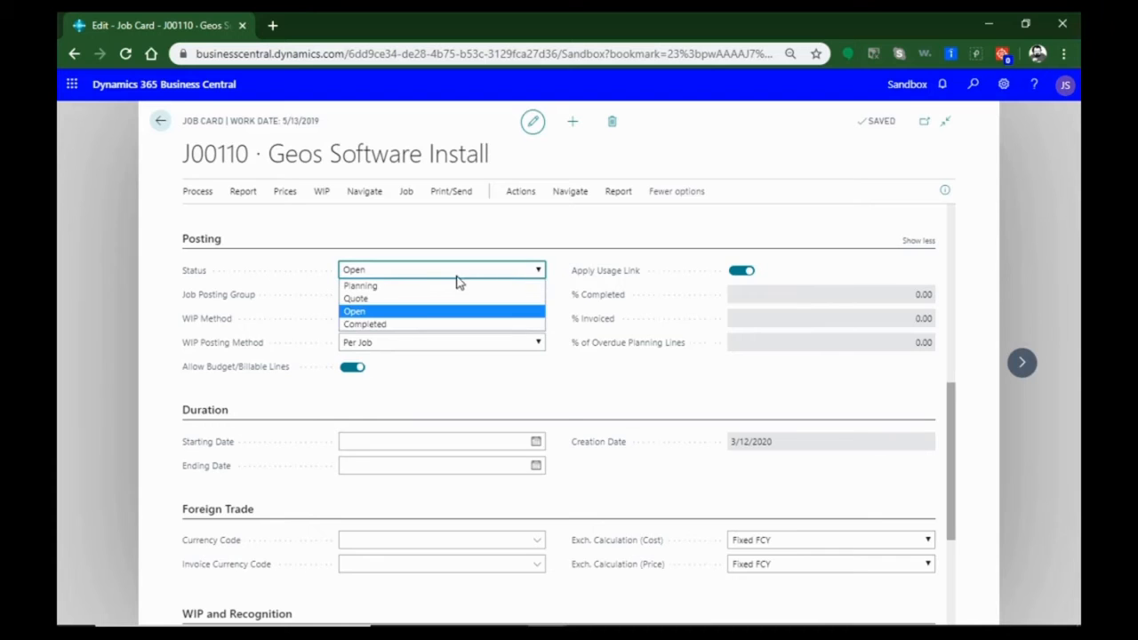
click(406, 392)
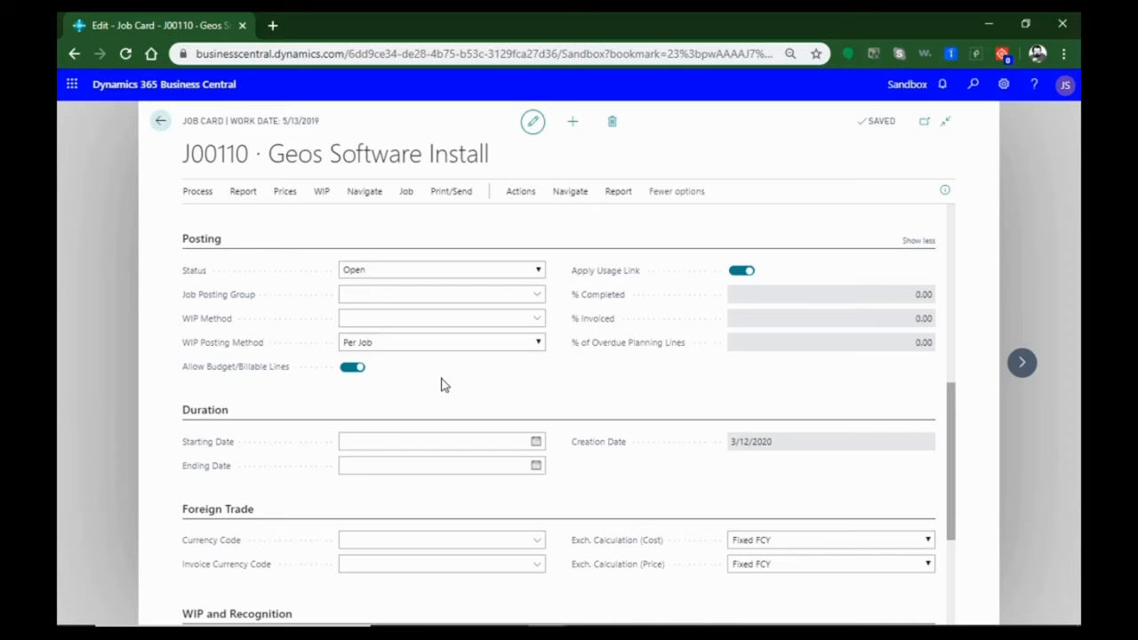
click(531, 272)
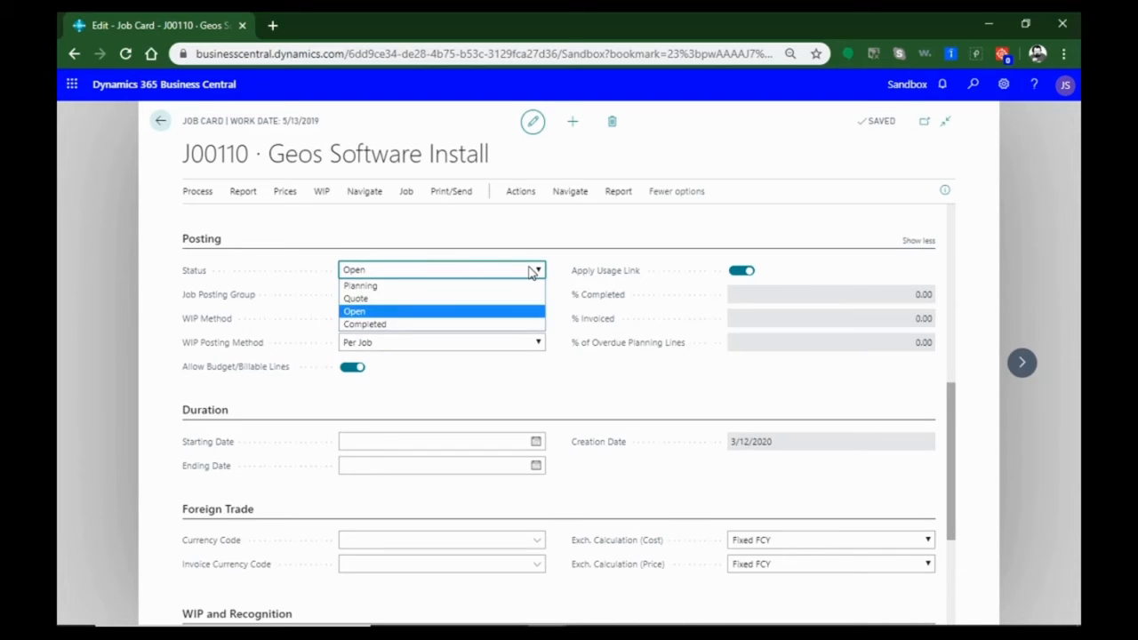
click(437, 397)
Set the job's posting group to SOFTWARE INSTALL and its WIP method to COMPLETED CONTRACT
click(460, 292)
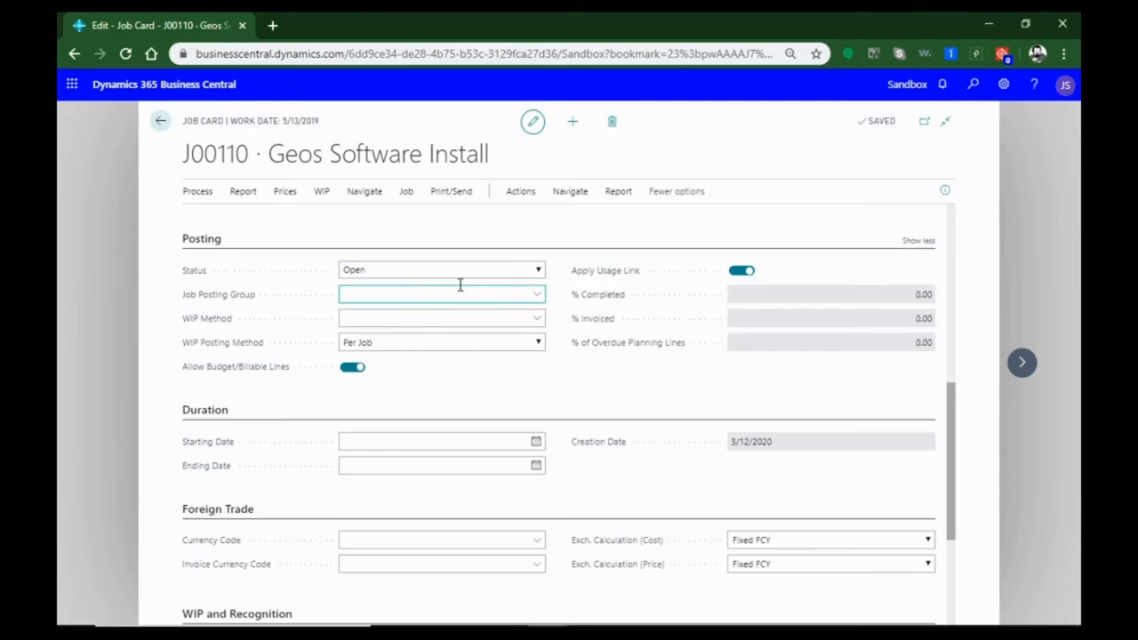
click(538, 302)
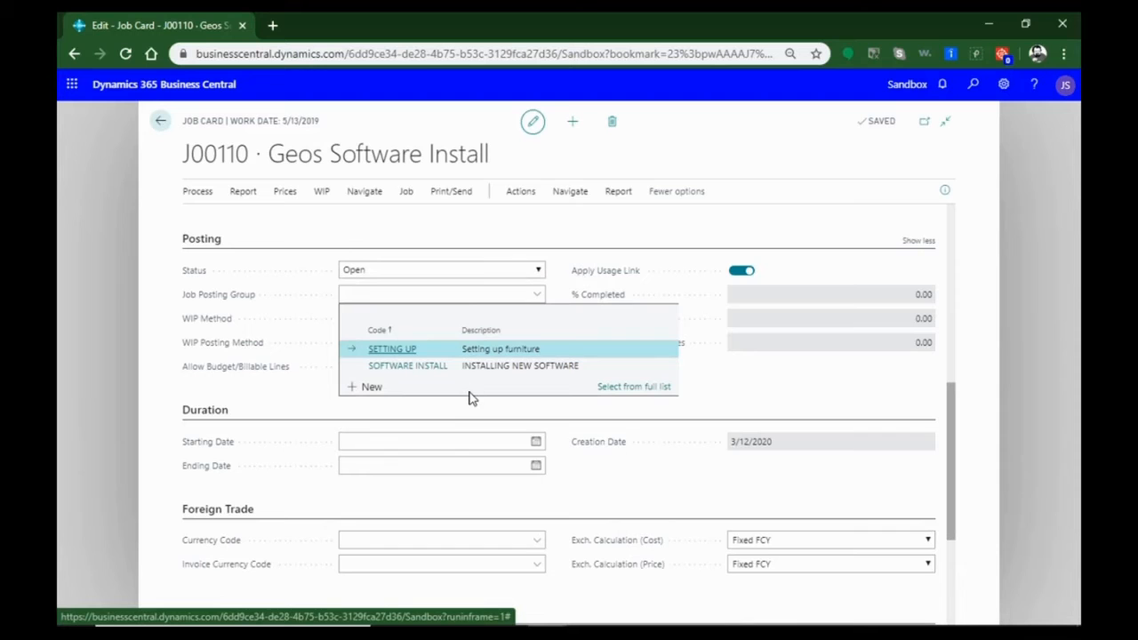
click(410, 367)
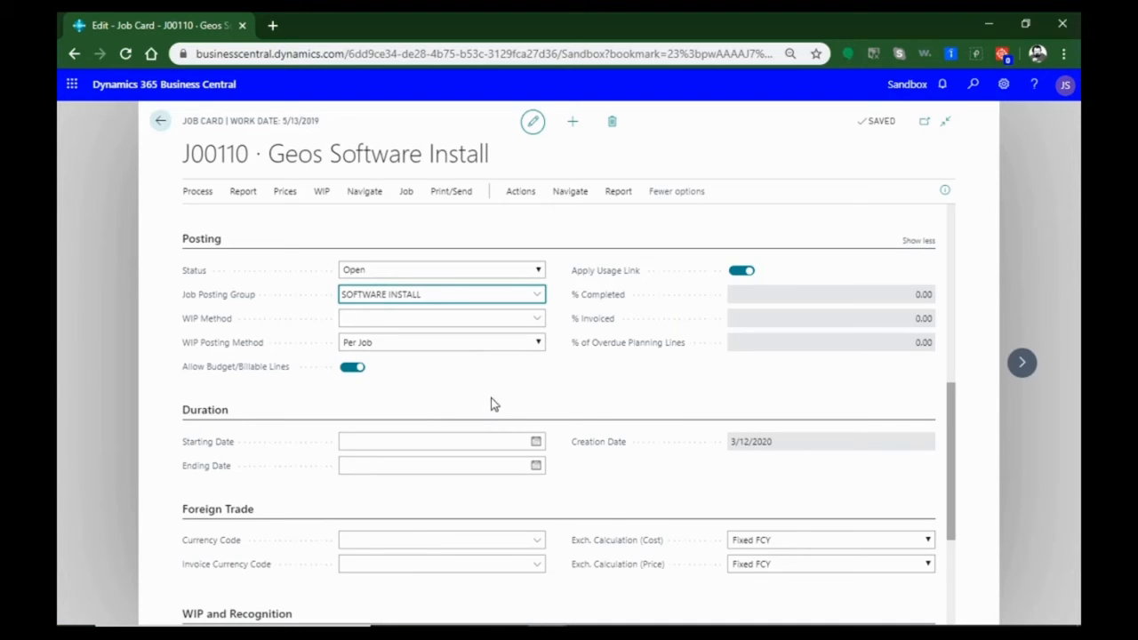
click(537, 321)
click(538, 323)
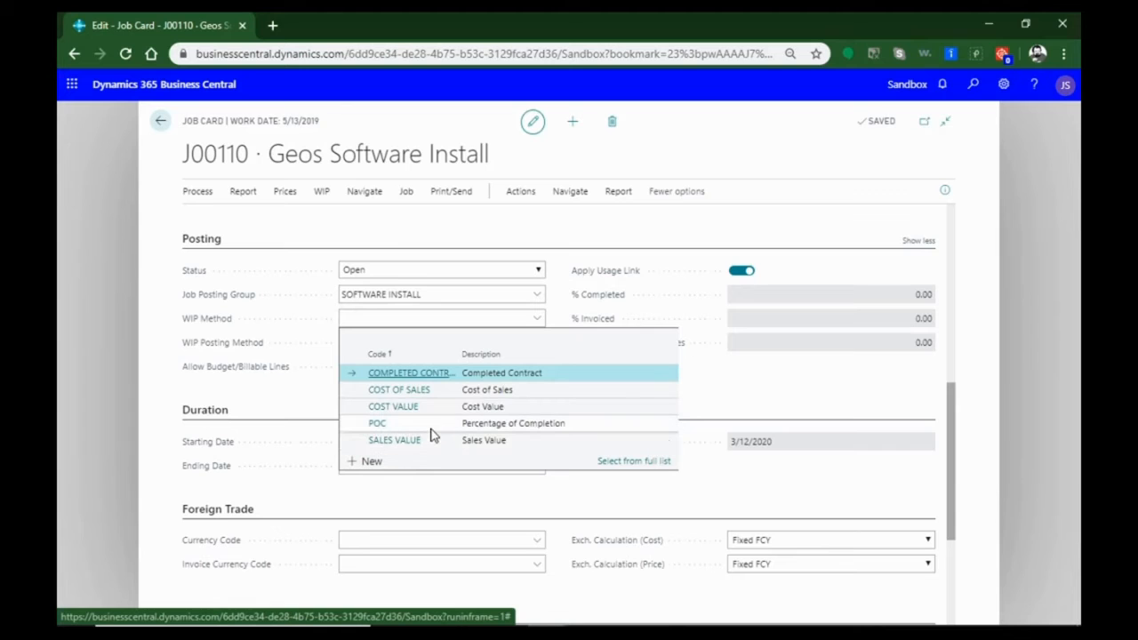
click(421, 374)
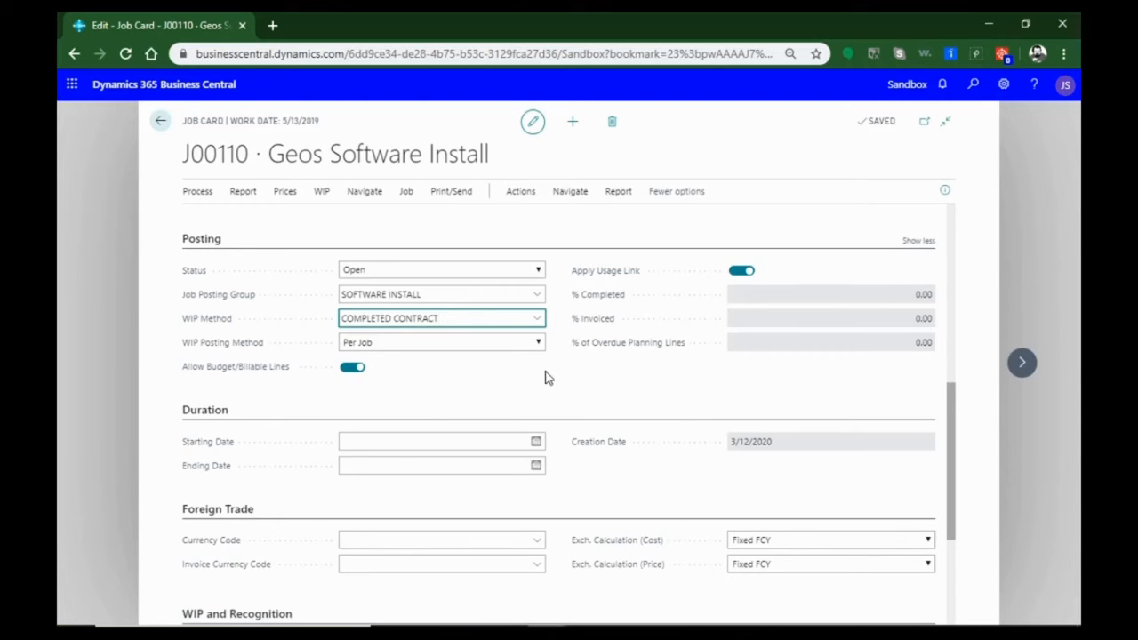
Review the job card's Duration, Foreign Trade, WIP and Recognition, General and Tasks sections
scroll(548, 373, down, 2)
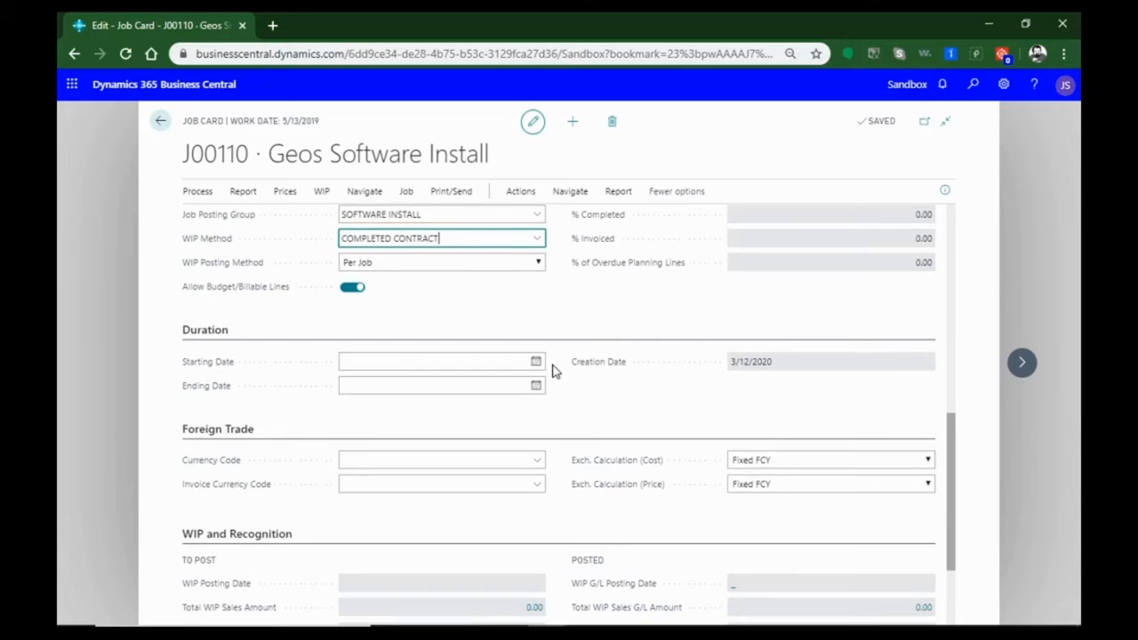
scroll(505, 342, down, 1)
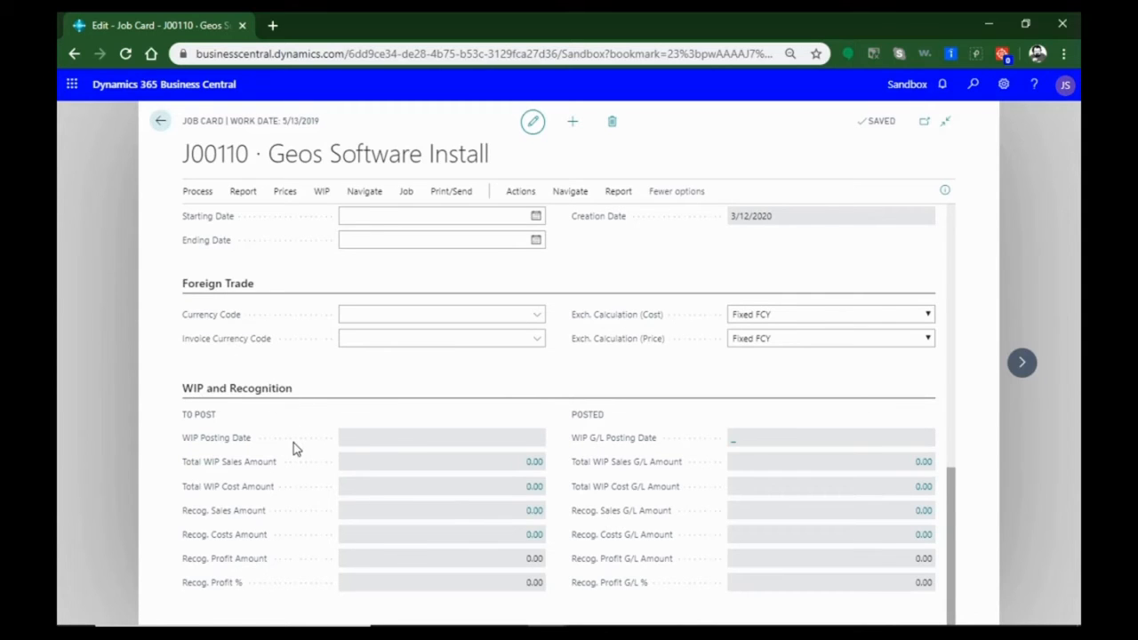
scroll(525, 511, up, 3)
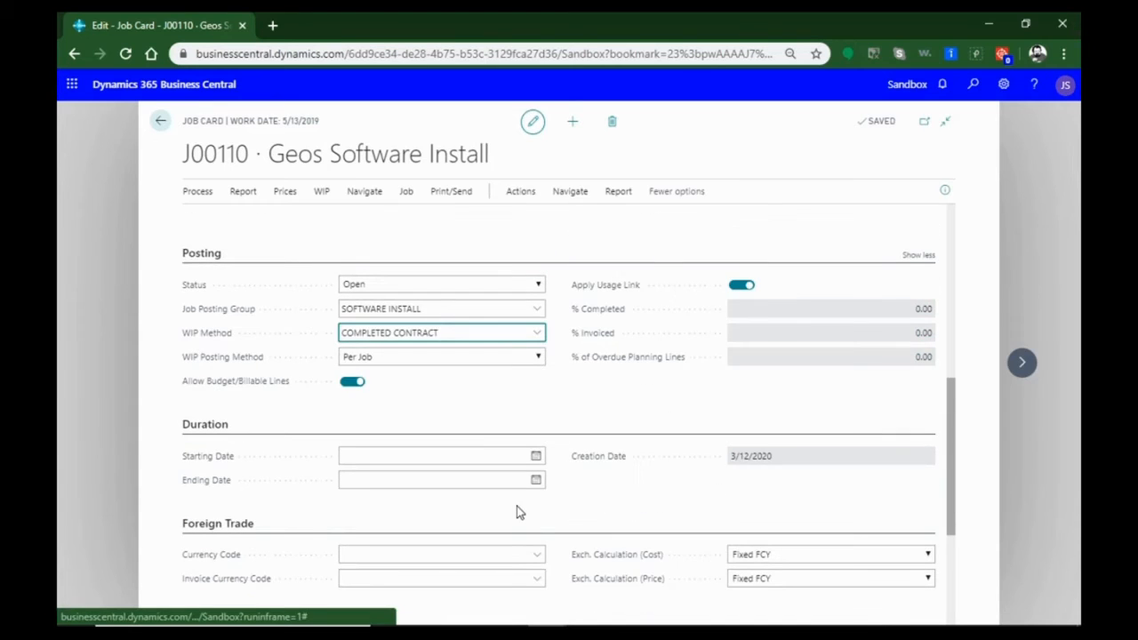
scroll(519, 513, up, 5)
scroll(600, 477, up, 1)
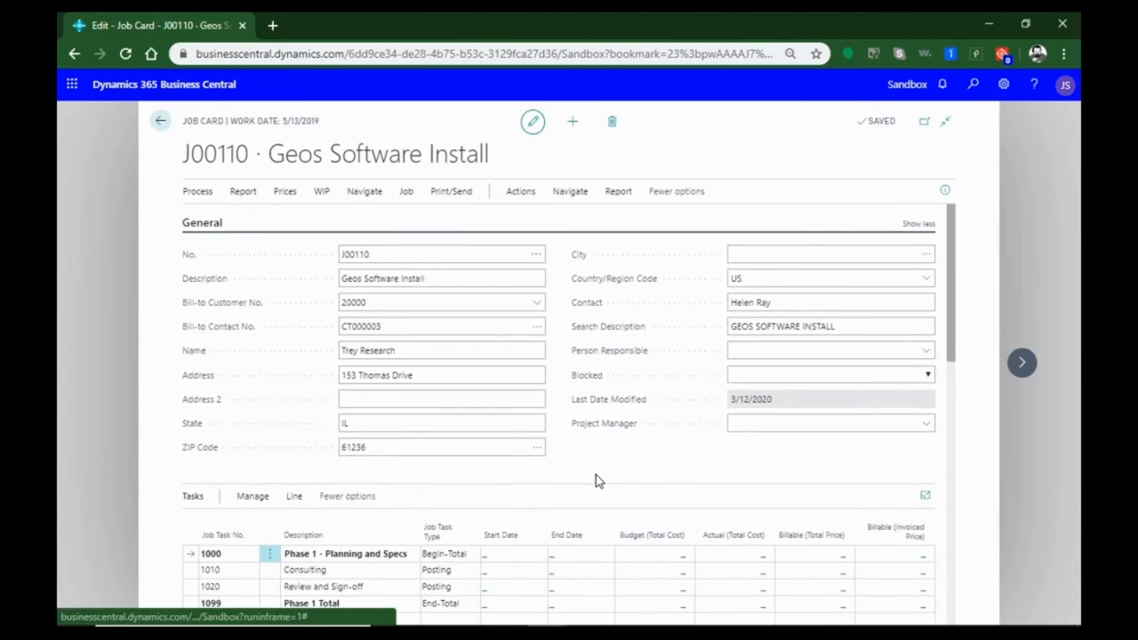
scroll(600, 475, down, 2)
scroll(599, 481, down, 2)
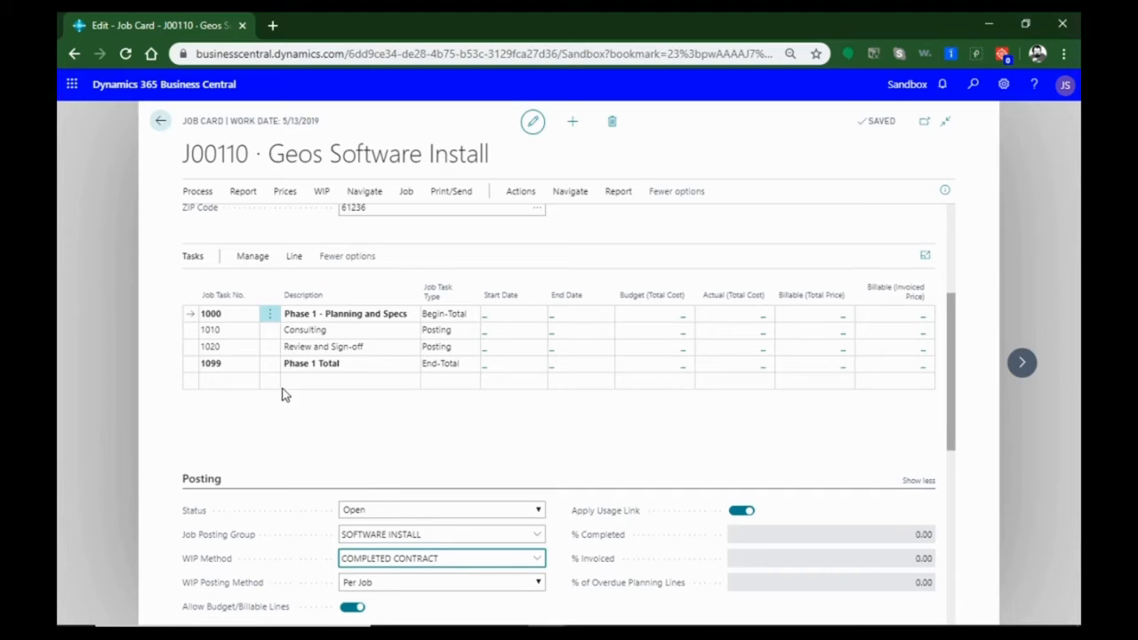
scroll(275, 625, up, 1)
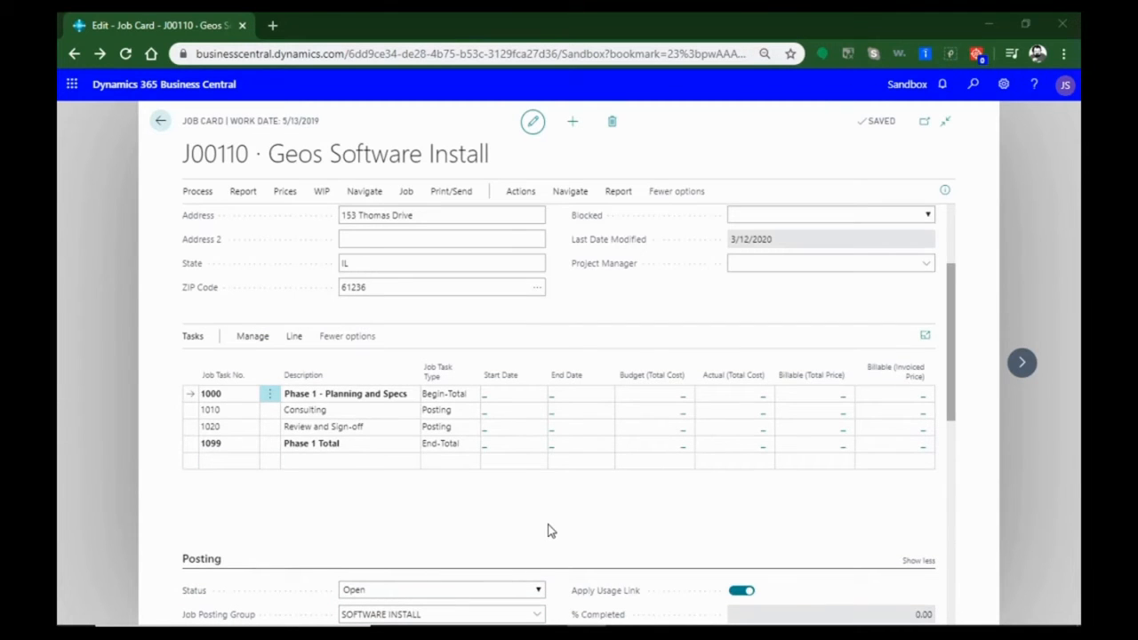
Open the job planning lines from the budgeted total cost of task 1010, Consulting, and add a new planning line
click(275, 412)
click(275, 412)
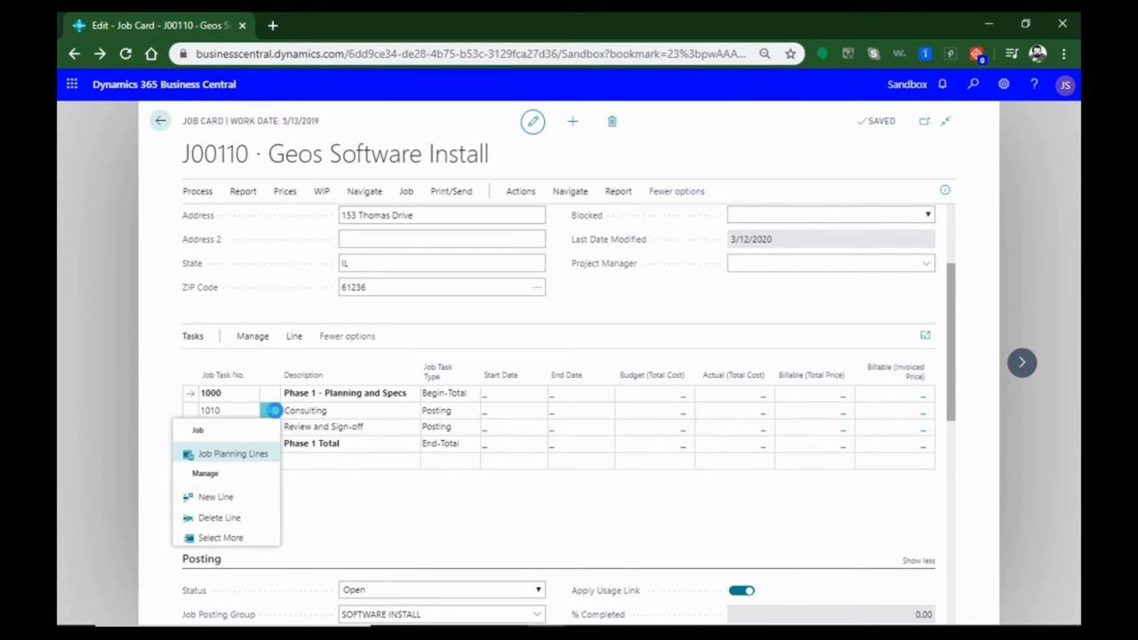
click(257, 337)
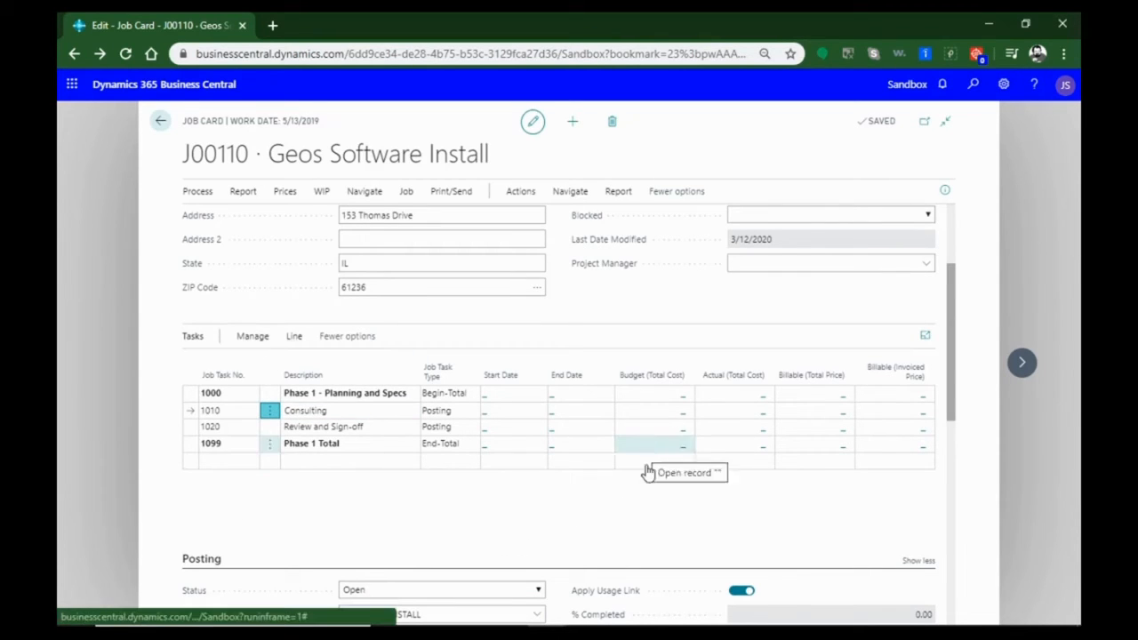
click(678, 418)
click(678, 416)
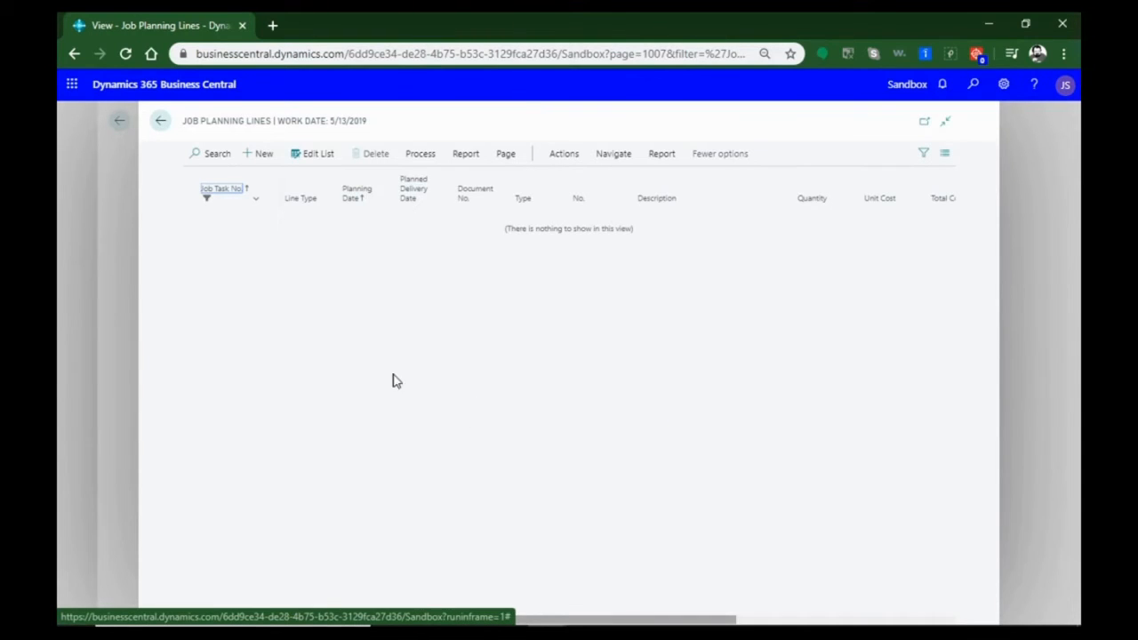
click(262, 159)
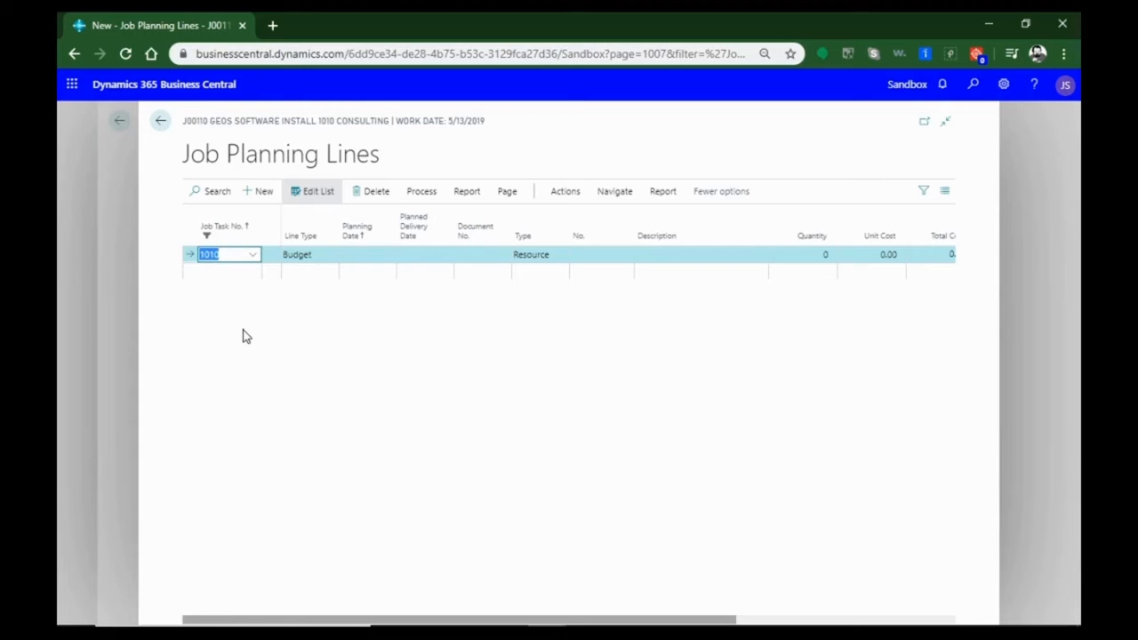
Set the task 1010 planning line to Both Budget and Billable with type Resource, and assign the first listed resource
click(332, 256)
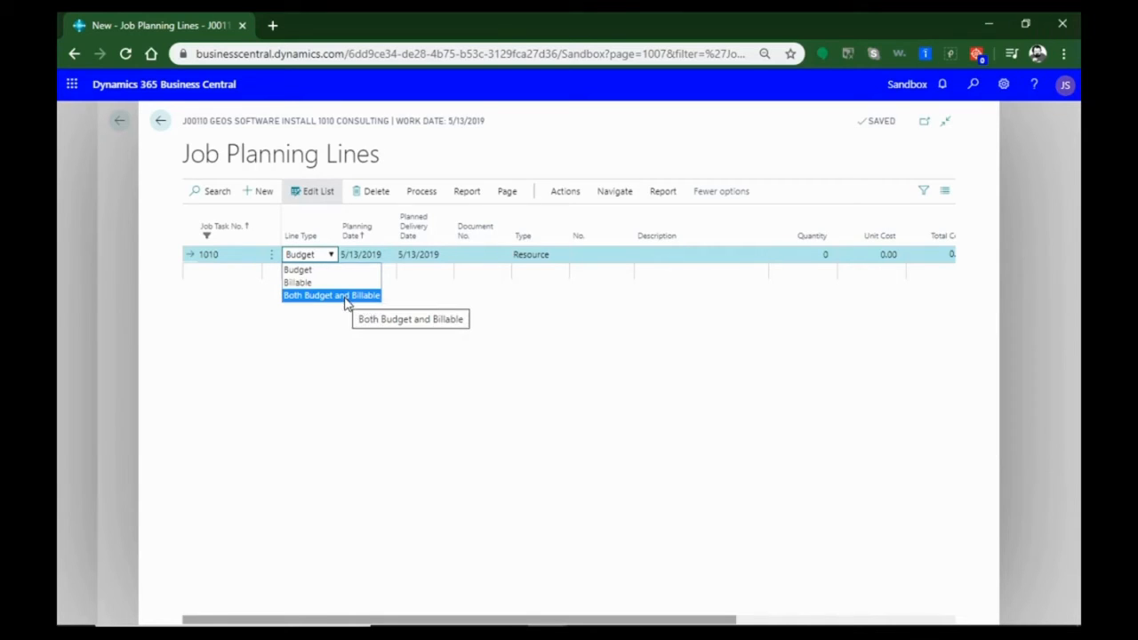
click(345, 300)
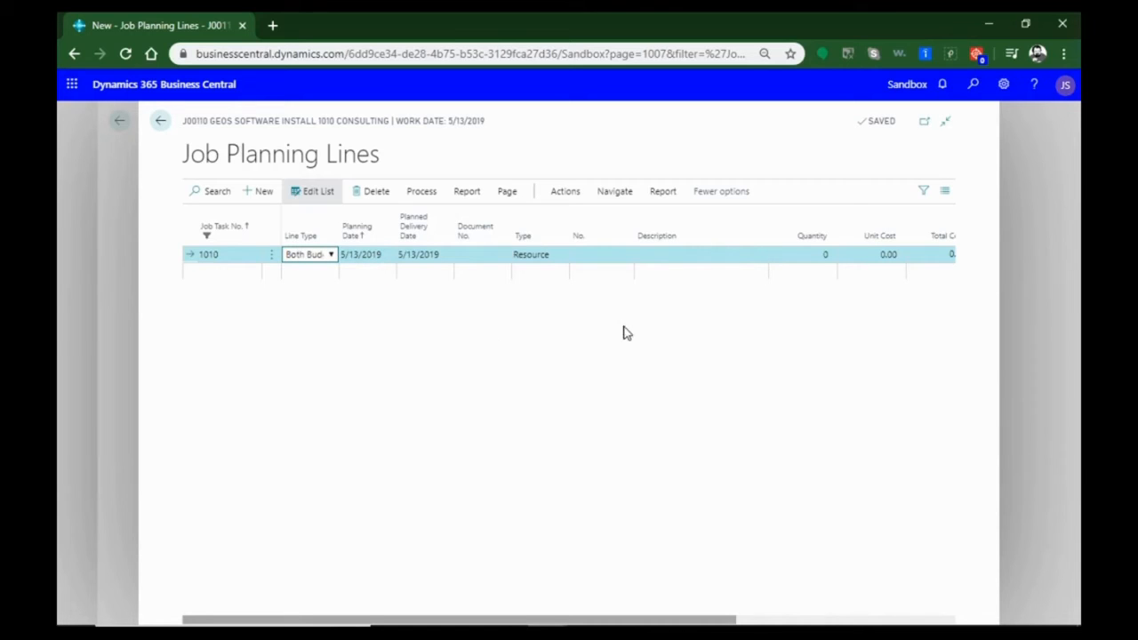
click(563, 255)
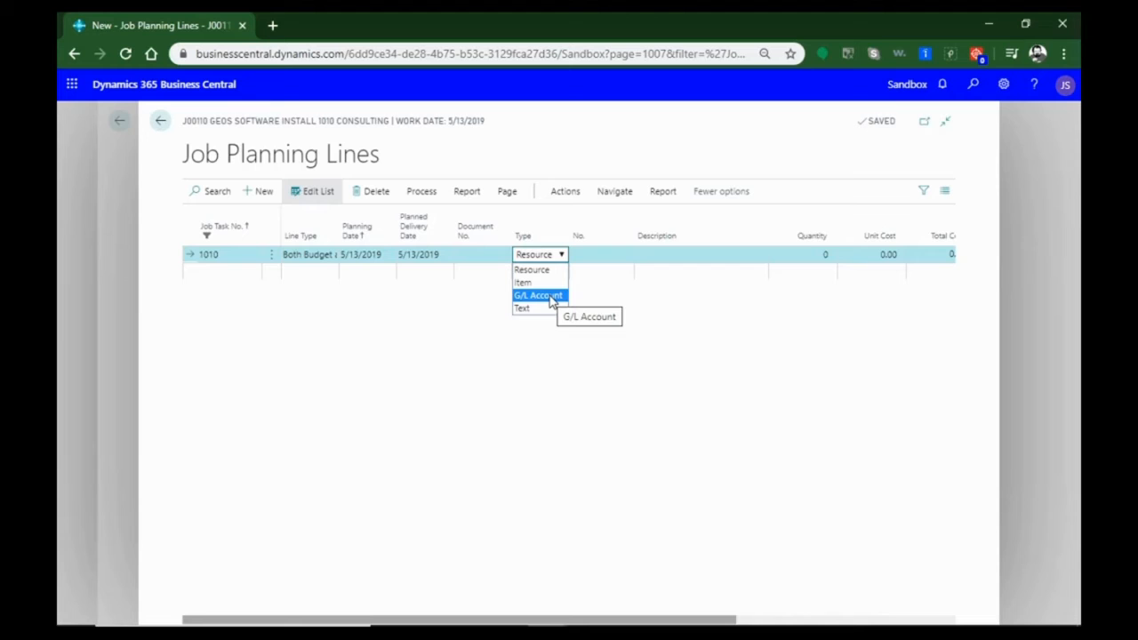
click(552, 271)
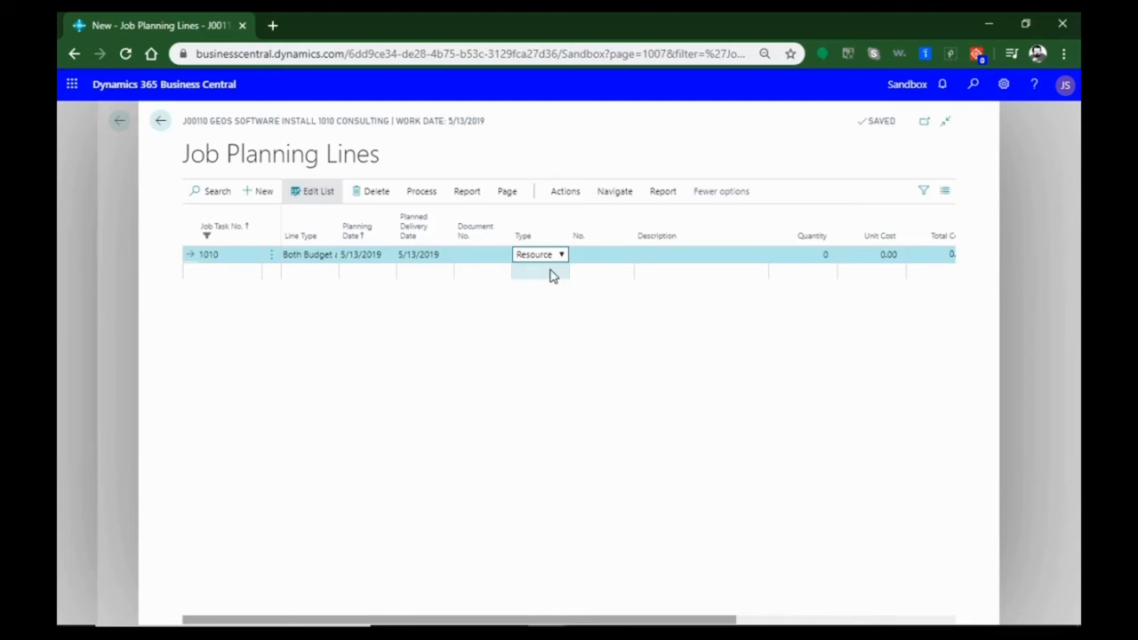
click(613, 255)
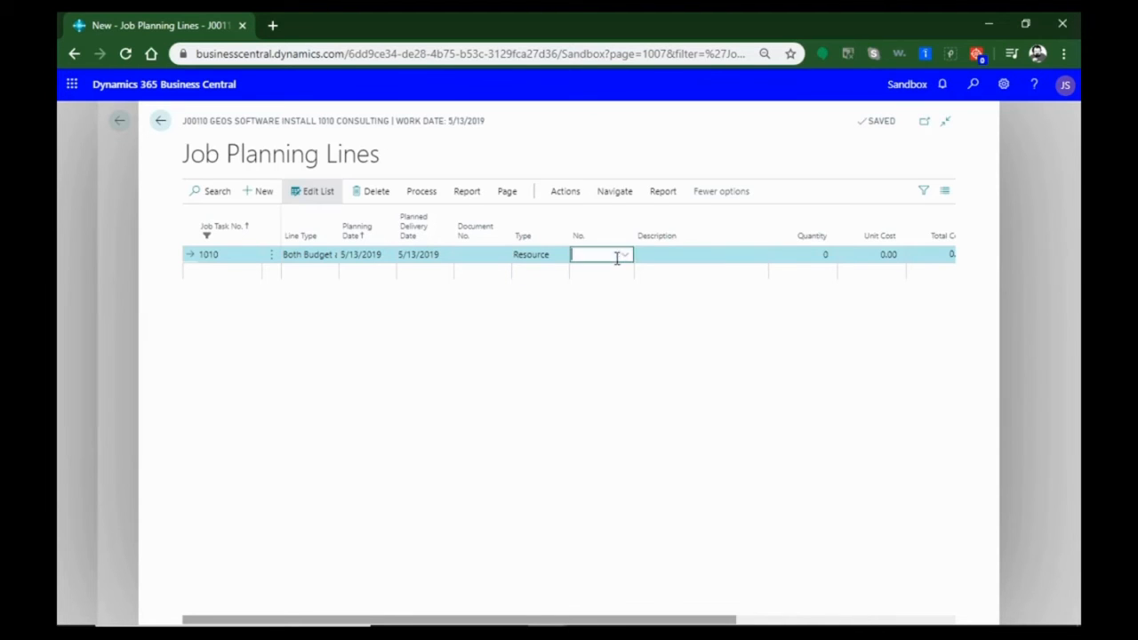
click(630, 259)
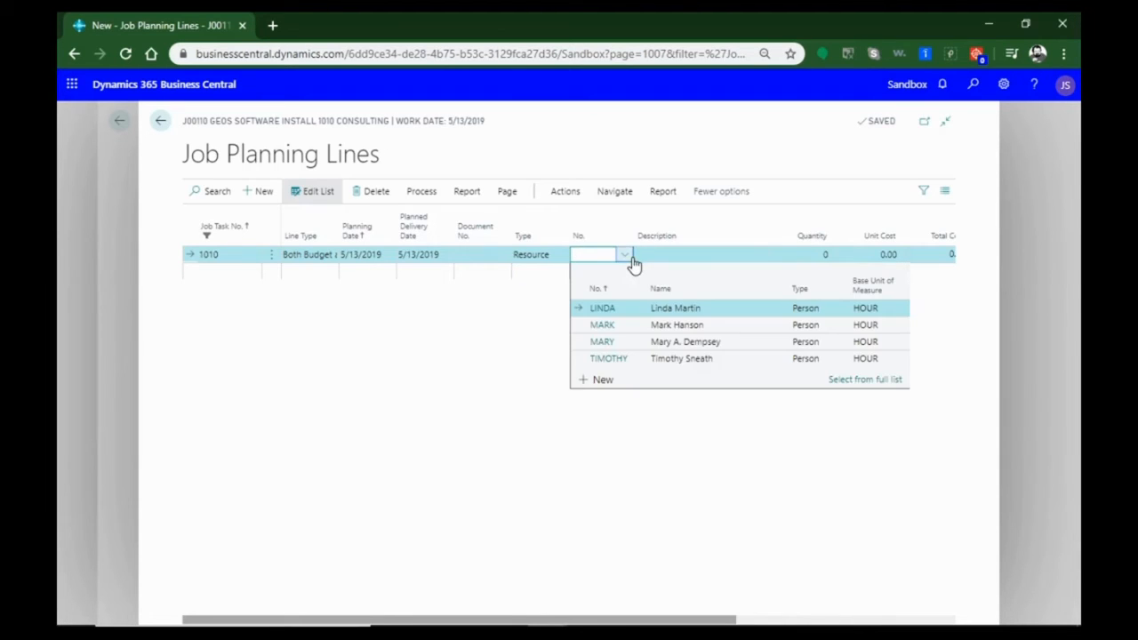
click(610, 311)
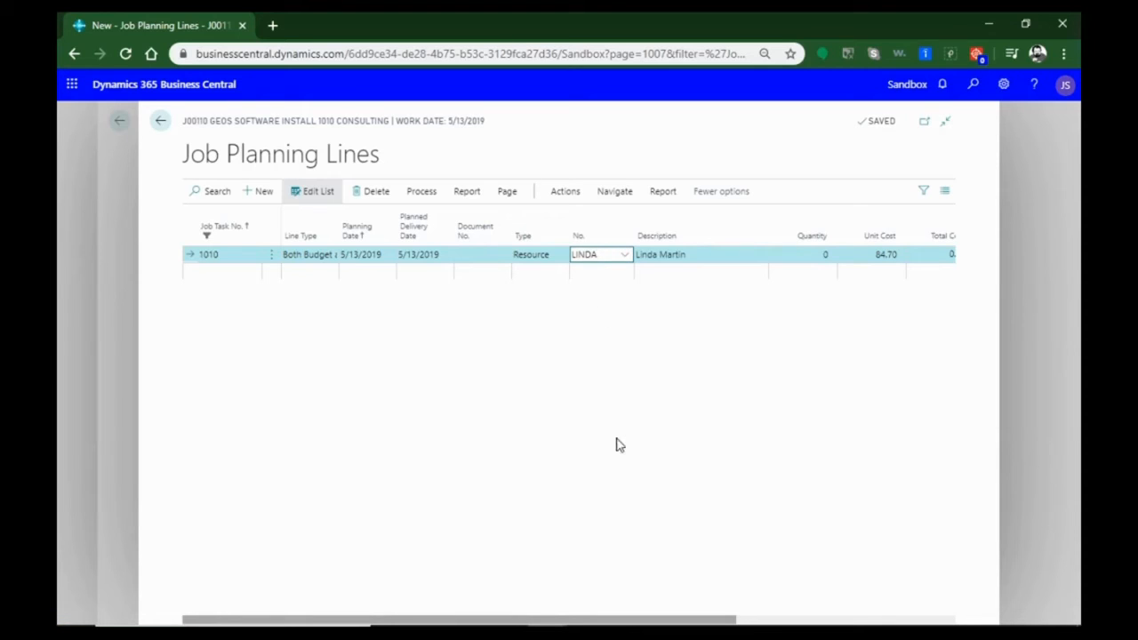
Set the task 1010 planning line's quantity to 20, check its cost and price columns, and return to the job card
drag(724, 620, 908, 618)
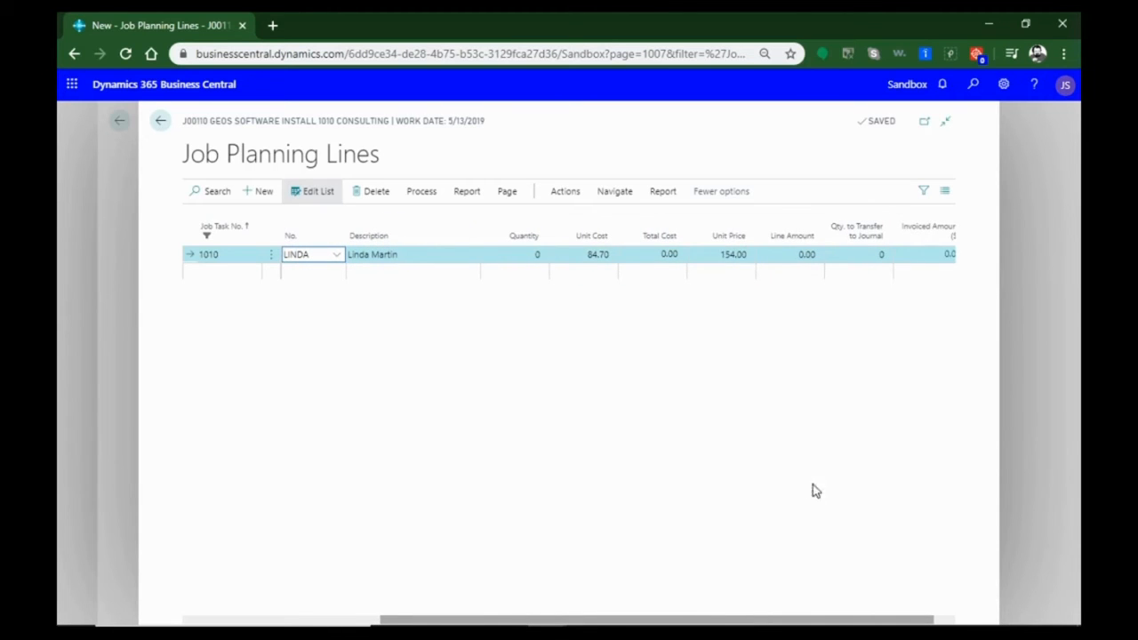
drag(870, 623, 662, 622)
click(824, 254)
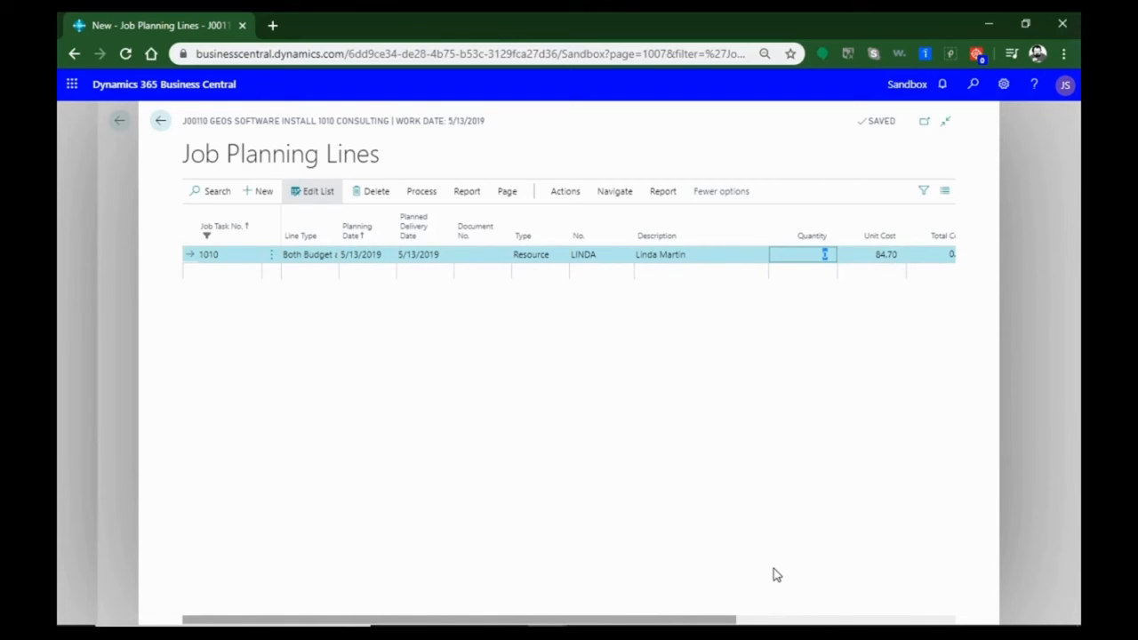
text(20)
drag(734, 620, 776, 621)
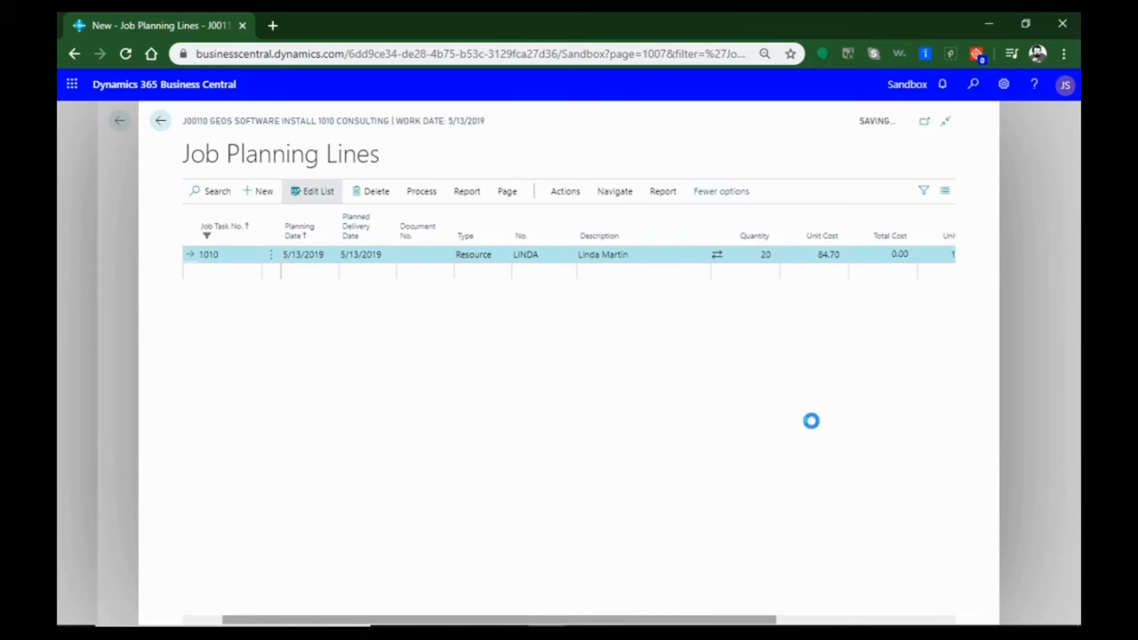
drag(761, 621, 867, 625)
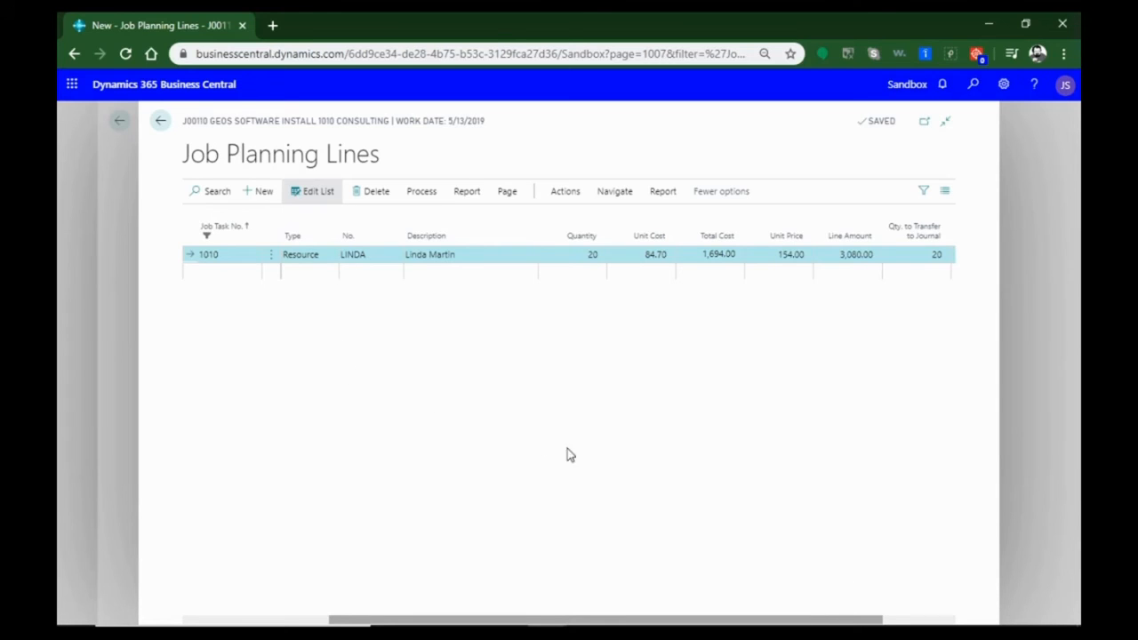
drag(525, 623, 360, 622)
click(161, 121)
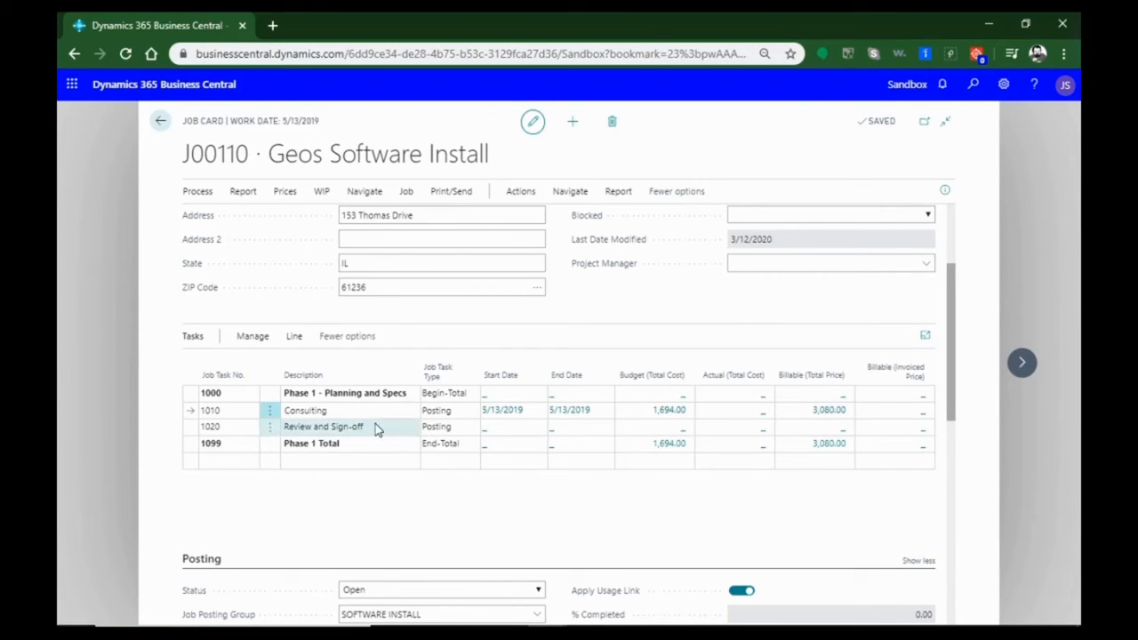
Add a planning line for task 1020, Review and Sign-off, with line type Both Budget and Billable
click(685, 434)
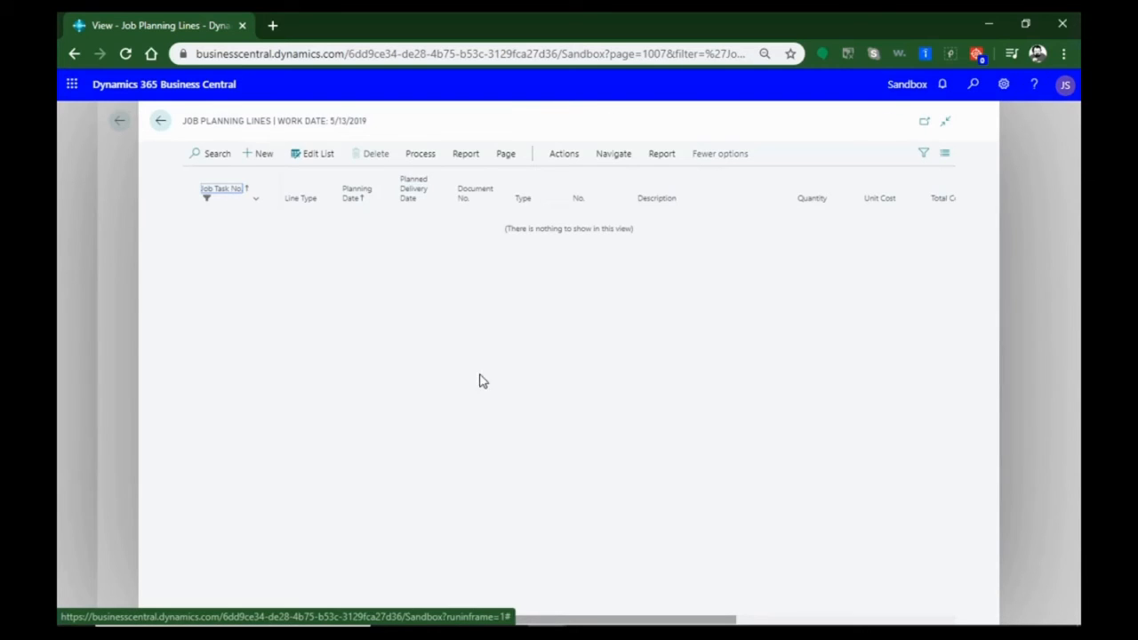
click(252, 158)
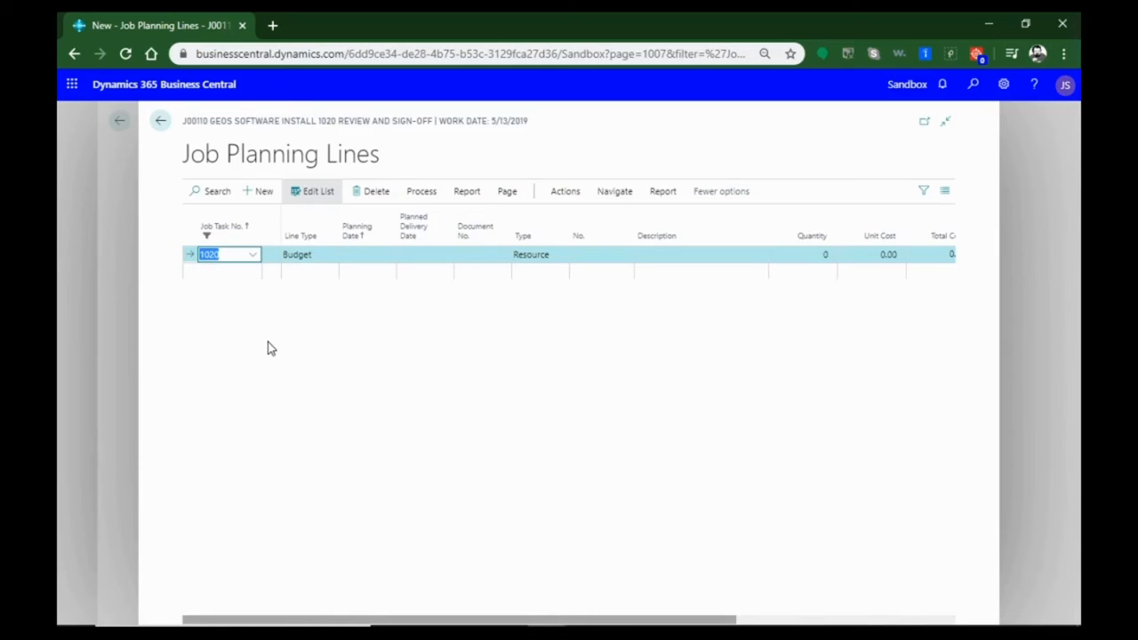
click(307, 254)
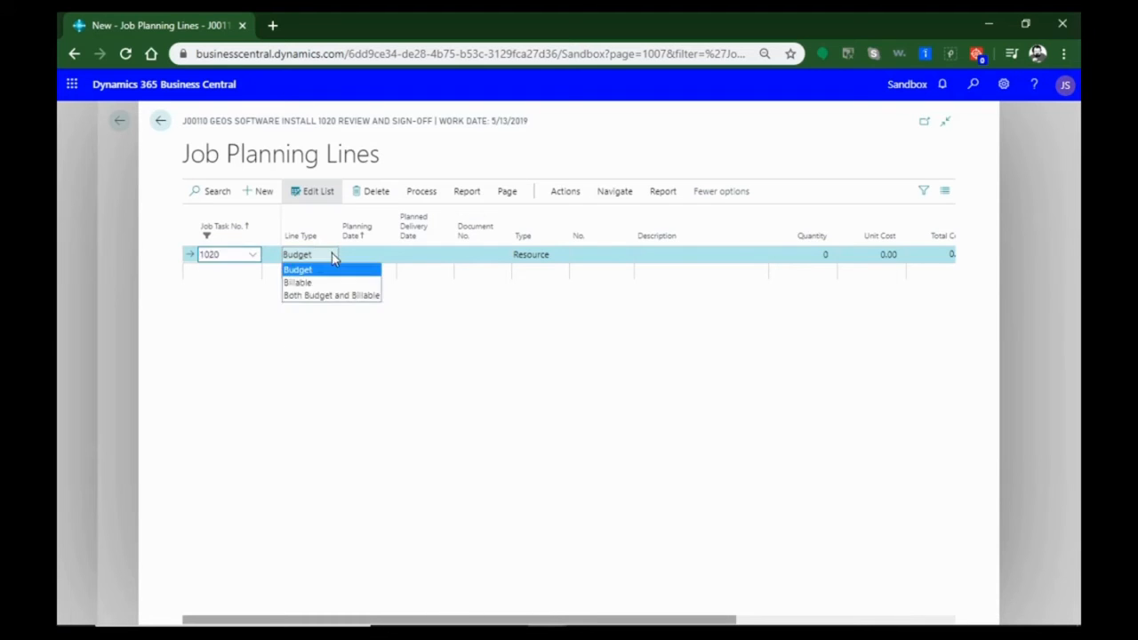
click(335, 296)
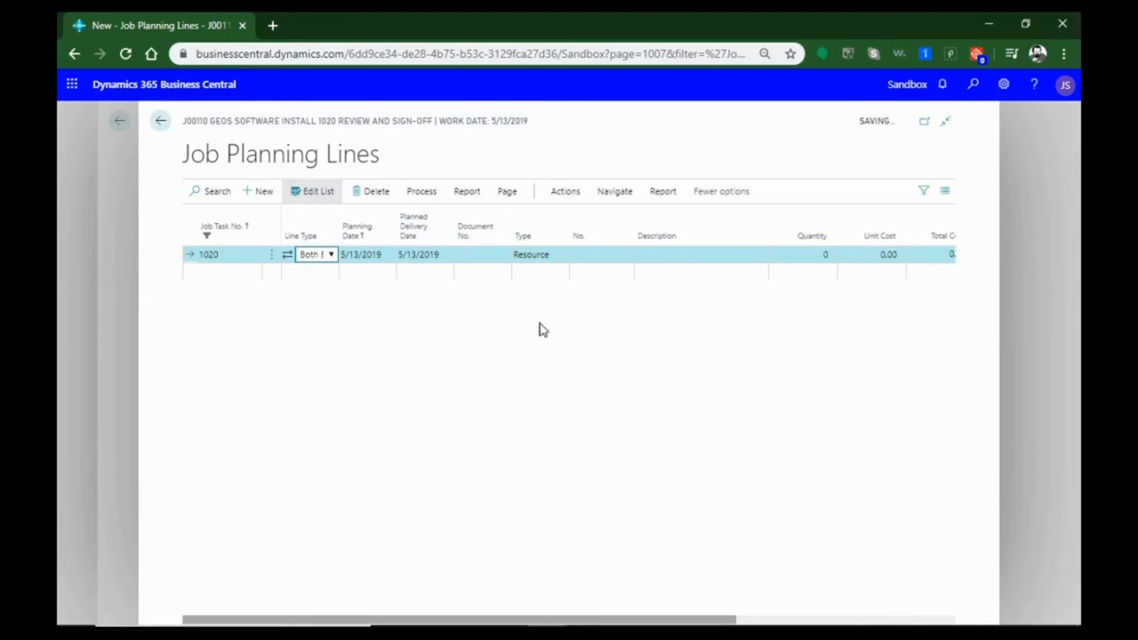
Assign the first listed resource to the task 1020 planning line with a quantity of 8, and return to the job card
click(620, 257)
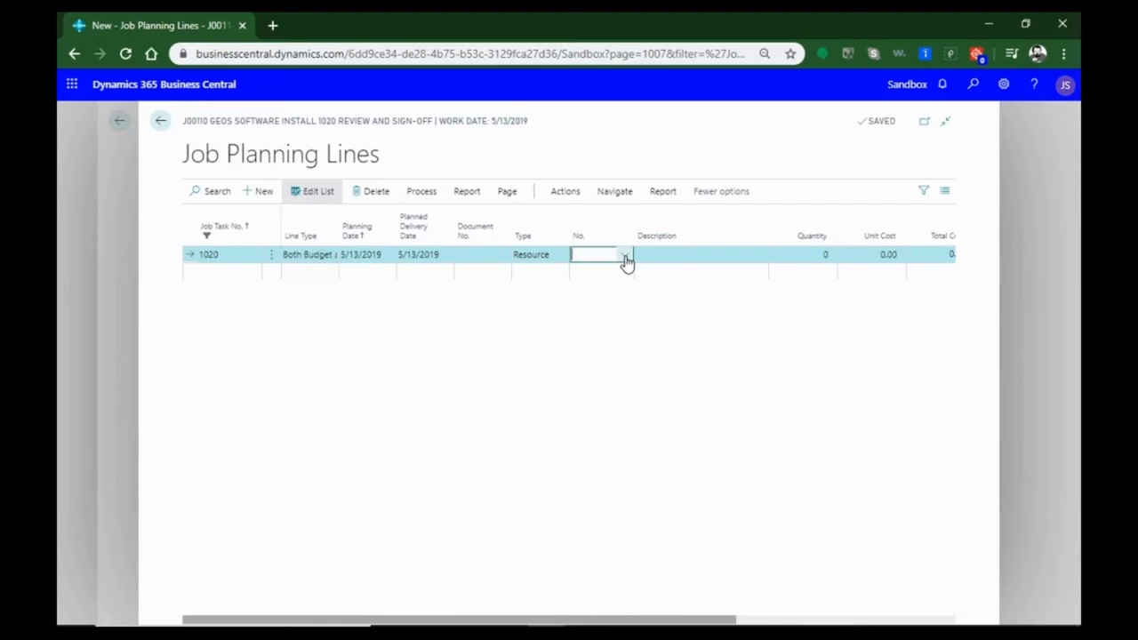
click(626, 258)
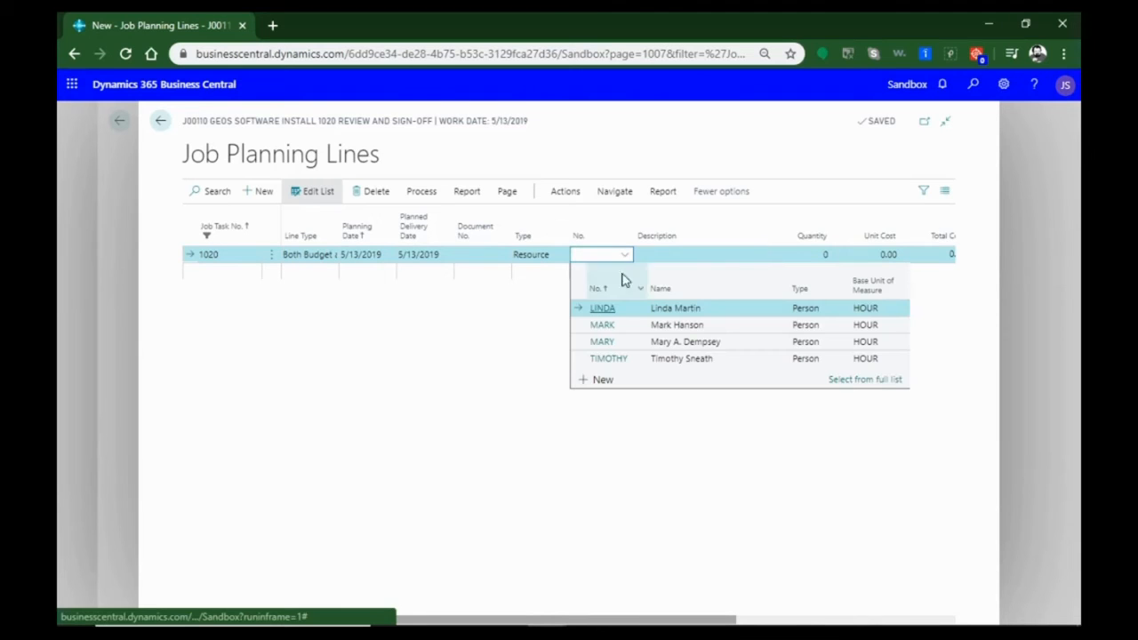
click(597, 311)
click(805, 254)
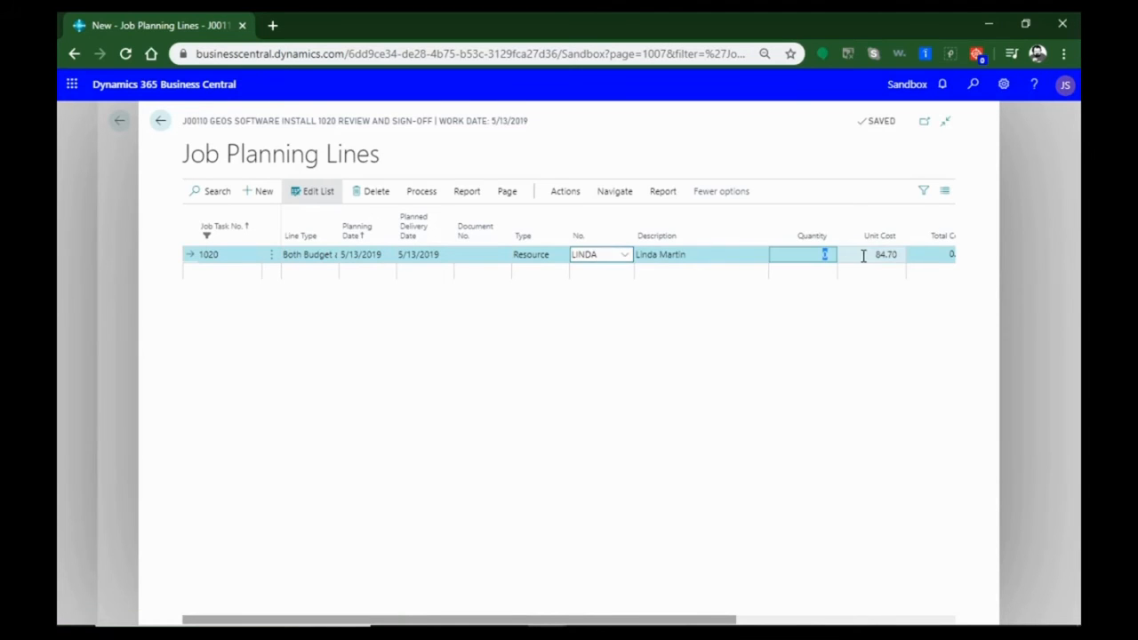
click(844, 414)
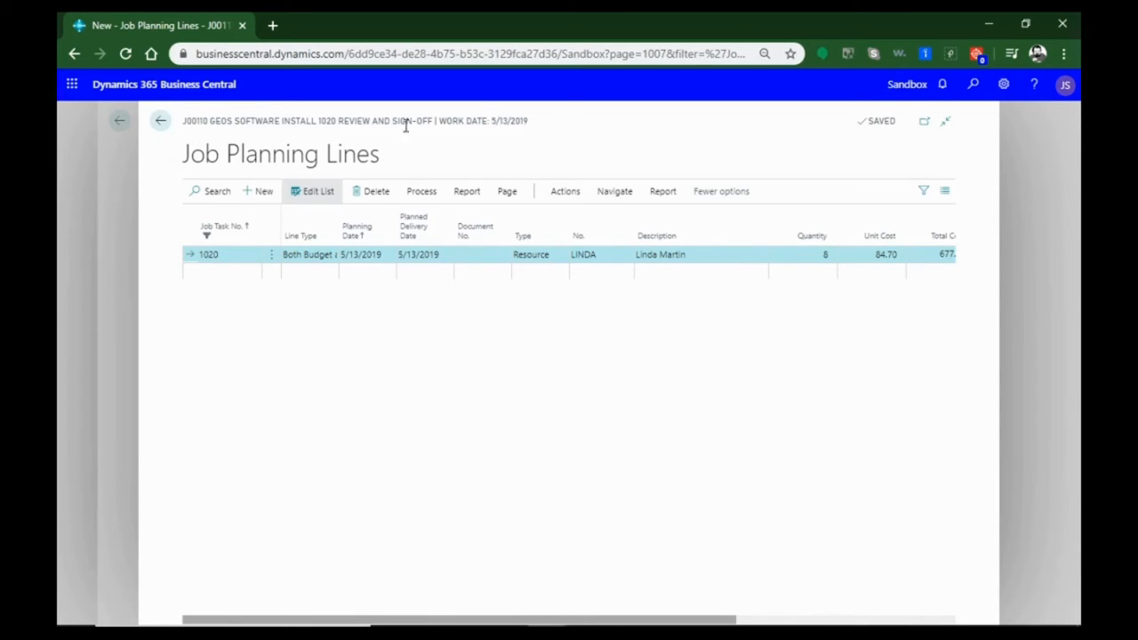
click(160, 121)
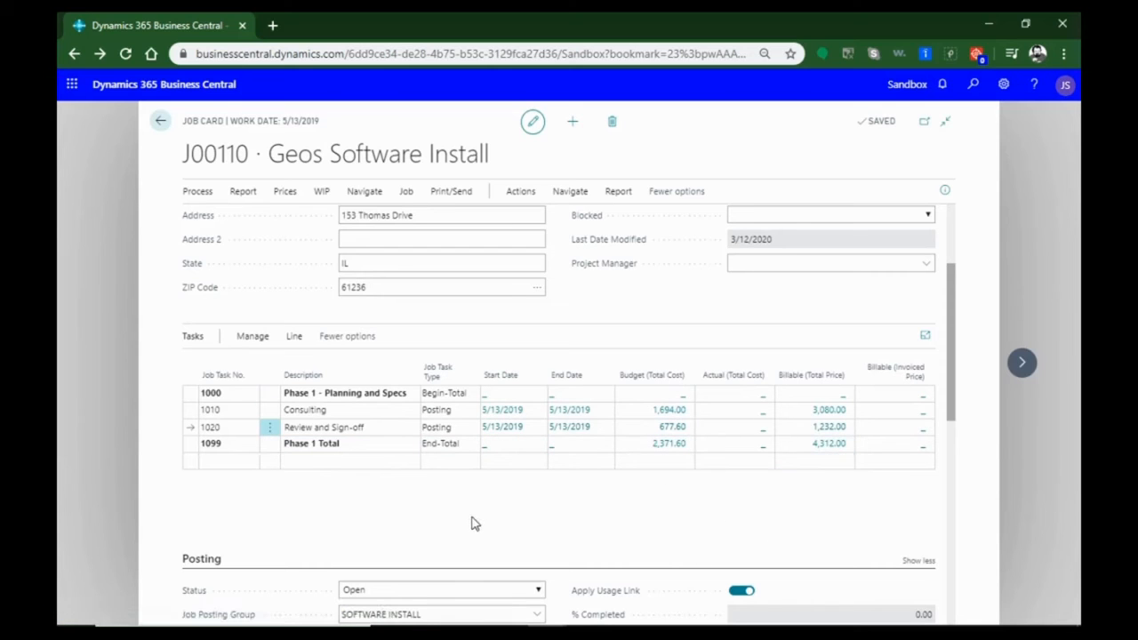
scroll(473, 520, down, 1)
scroll(525, 474, up, 1)
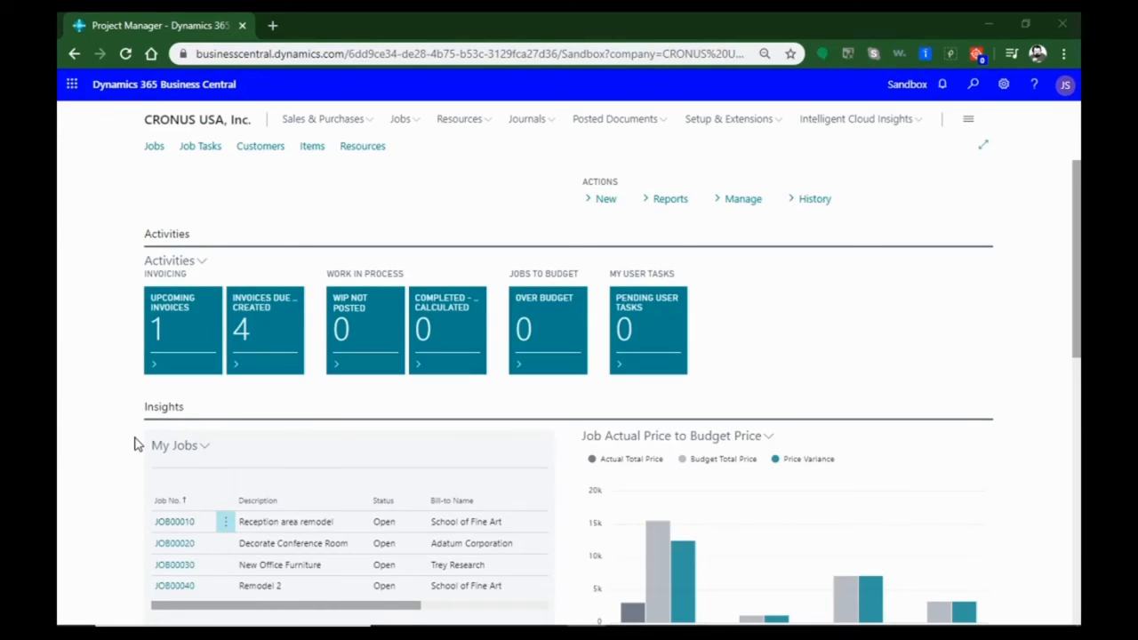
scroll(136, 445, down, 10)
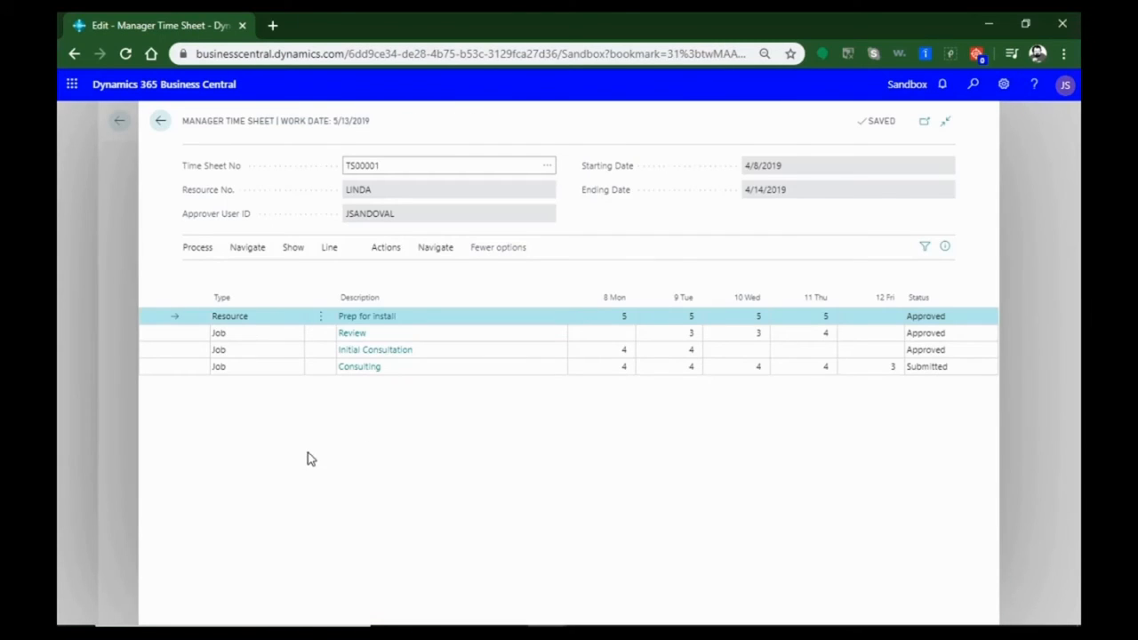
Approve the submitted Consulting line of time sheet TS00001 for posting and return to the Project Manager home page
click(248, 375)
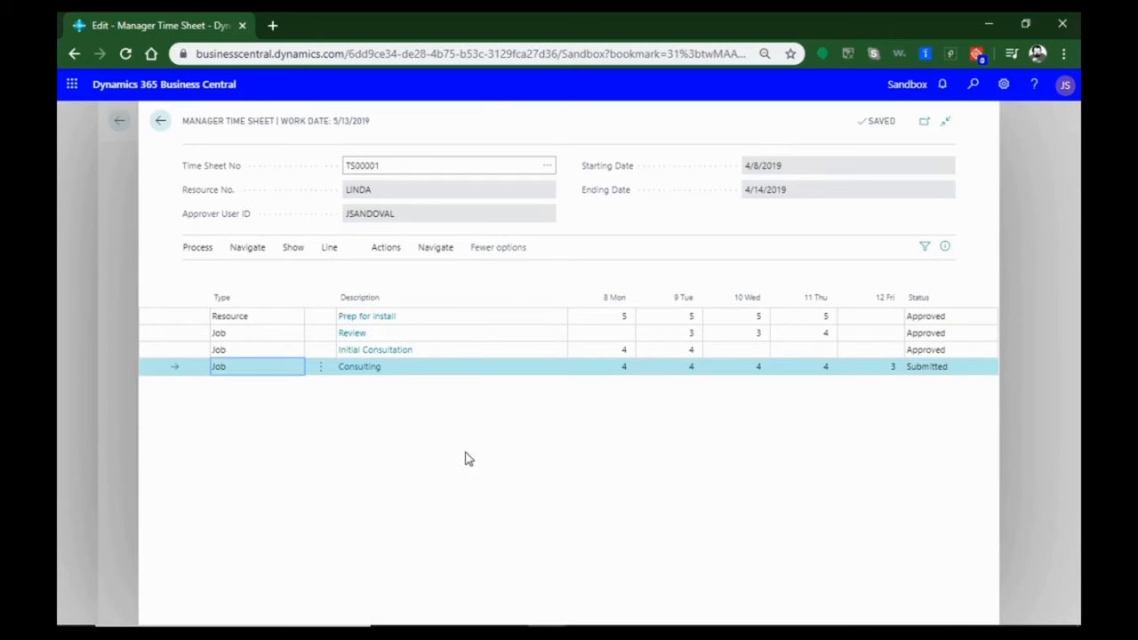
click(322, 370)
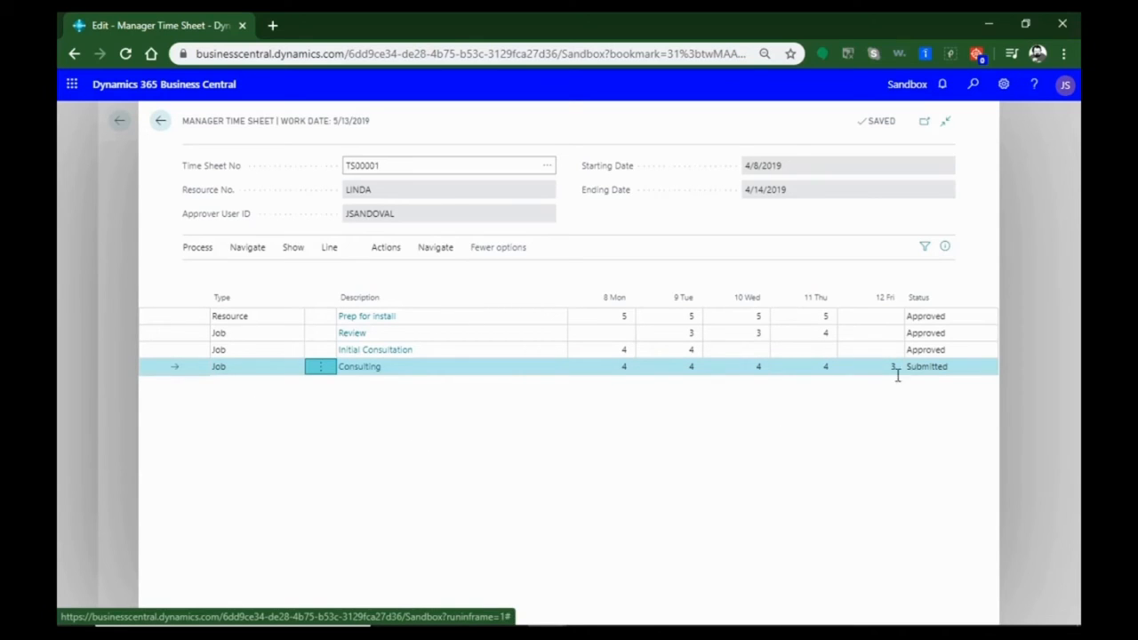
click(236, 370)
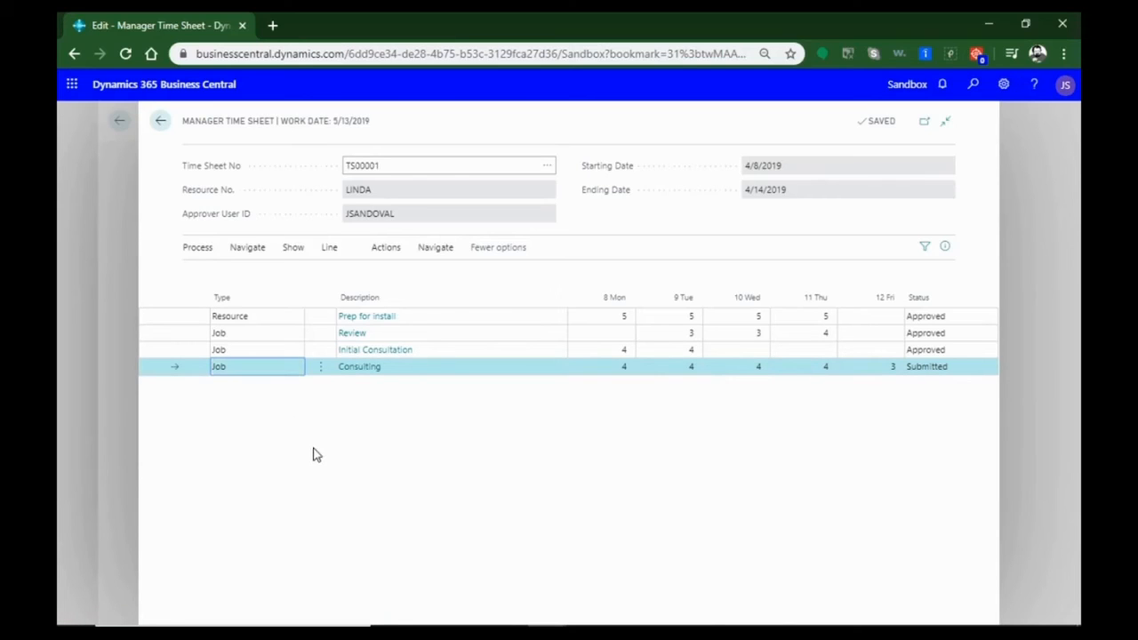
click(190, 251)
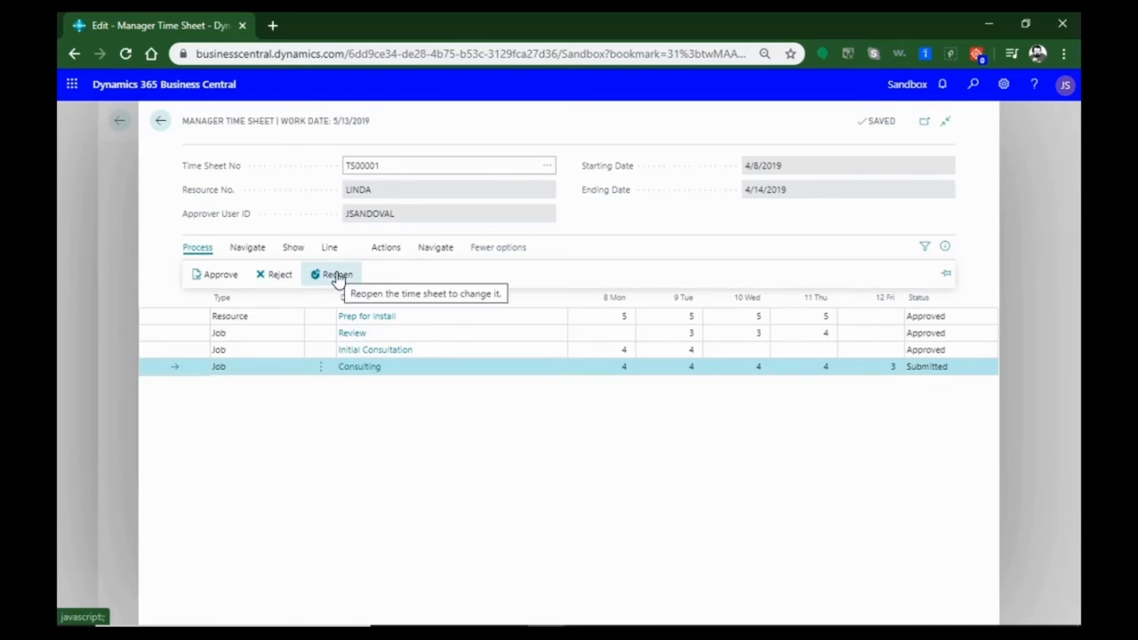
click(220, 276)
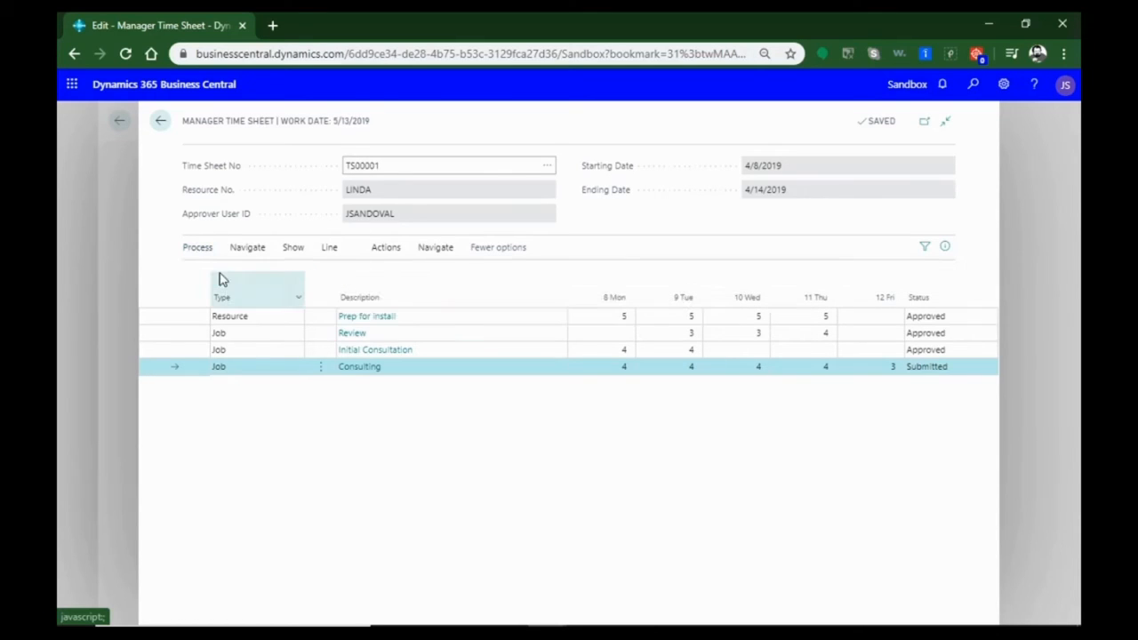
click(219, 272)
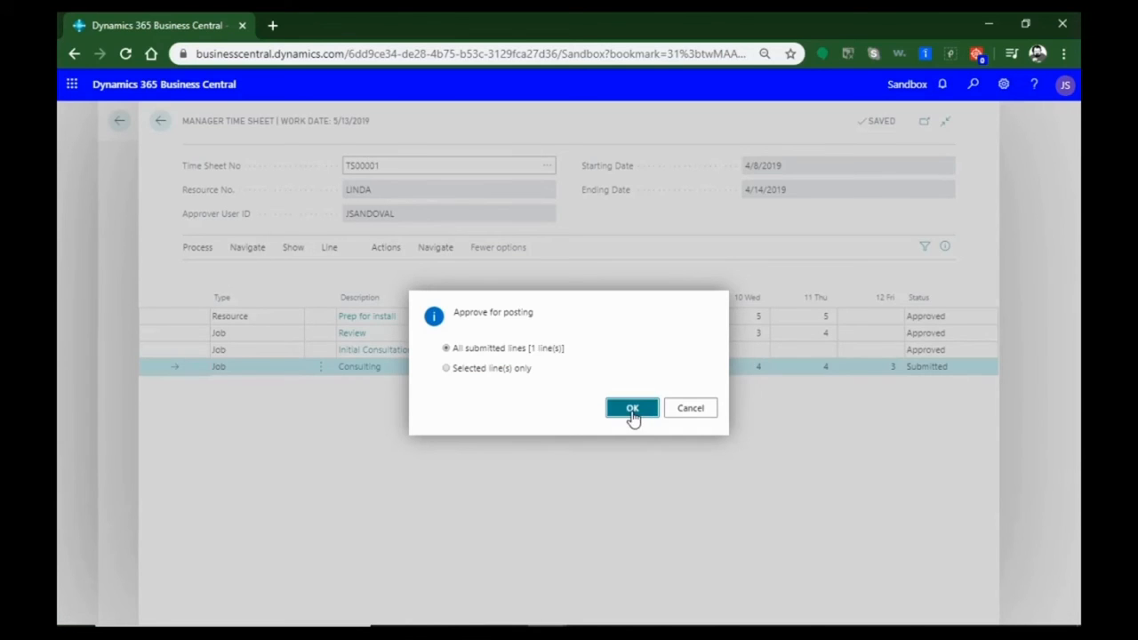
click(487, 377)
click(643, 407)
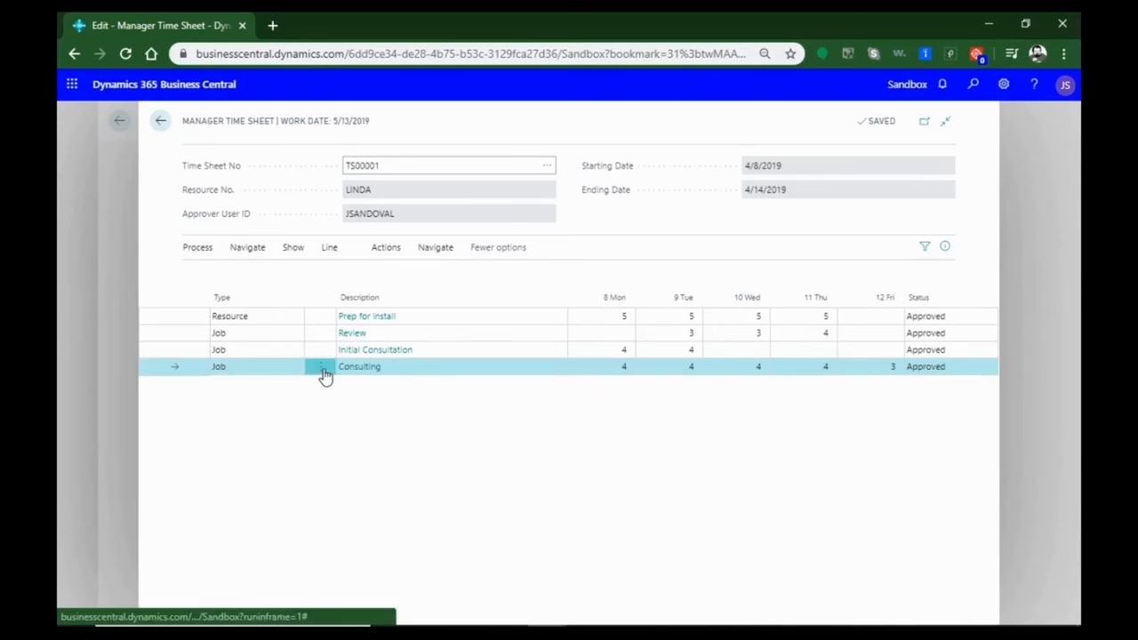
click(165, 124)
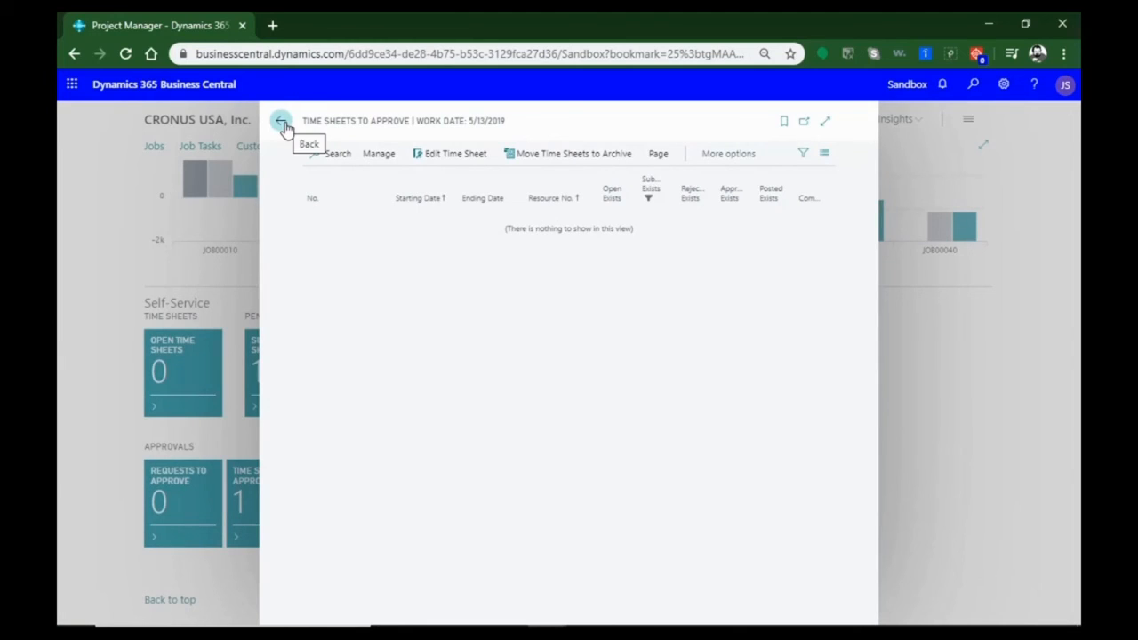
click(283, 124)
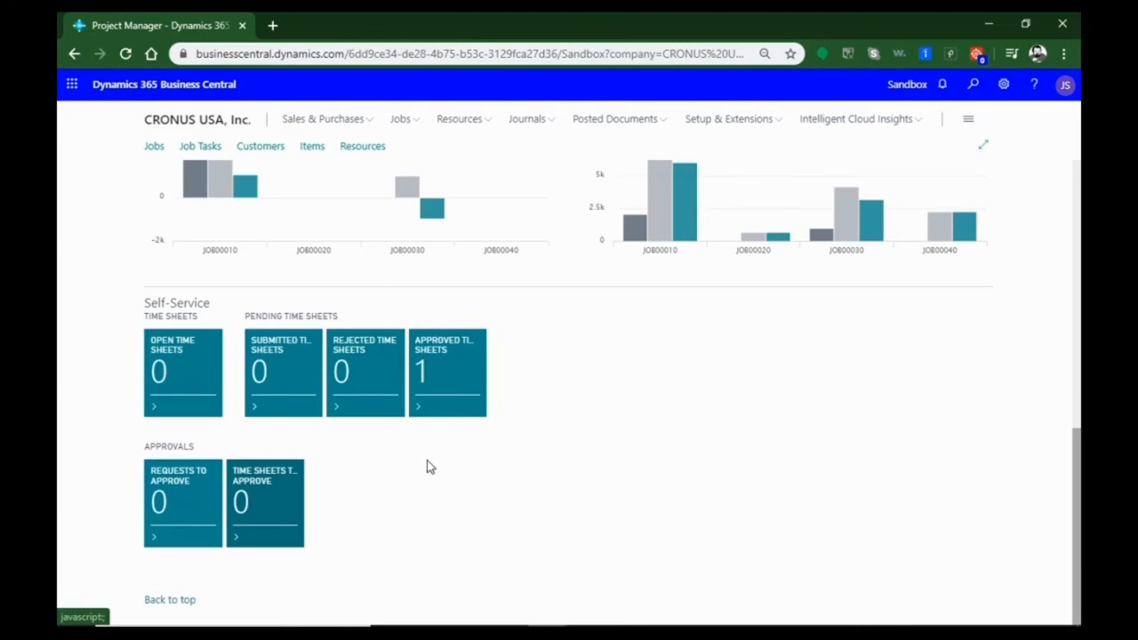
Open time sheet TS00001 from the approved time sheets and check the Consulting line's job details
click(459, 382)
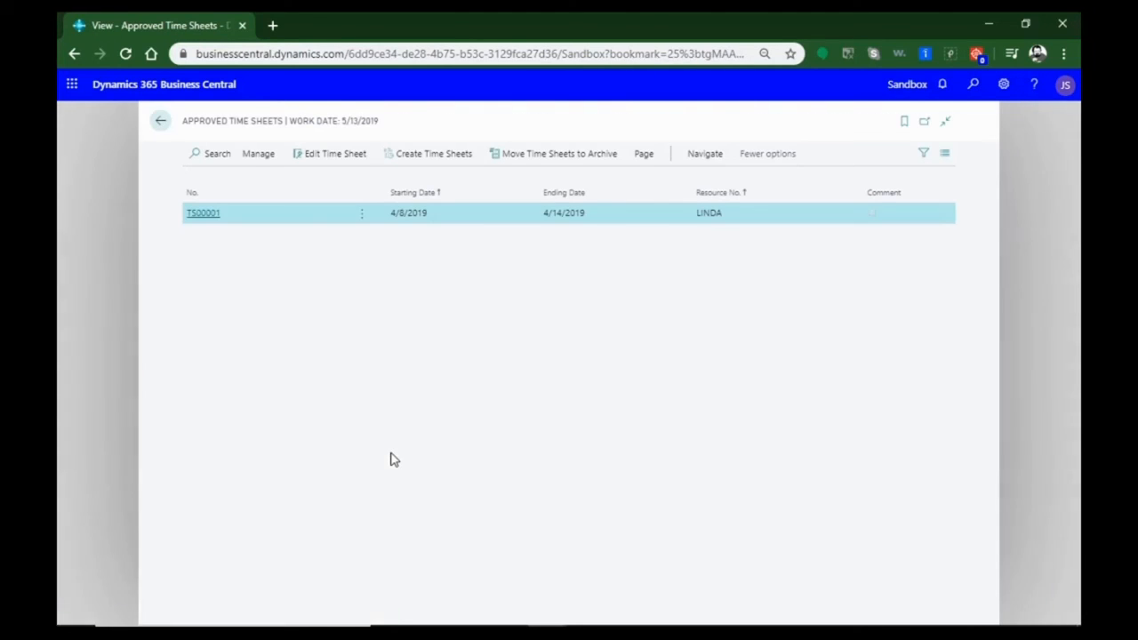
click(202, 213)
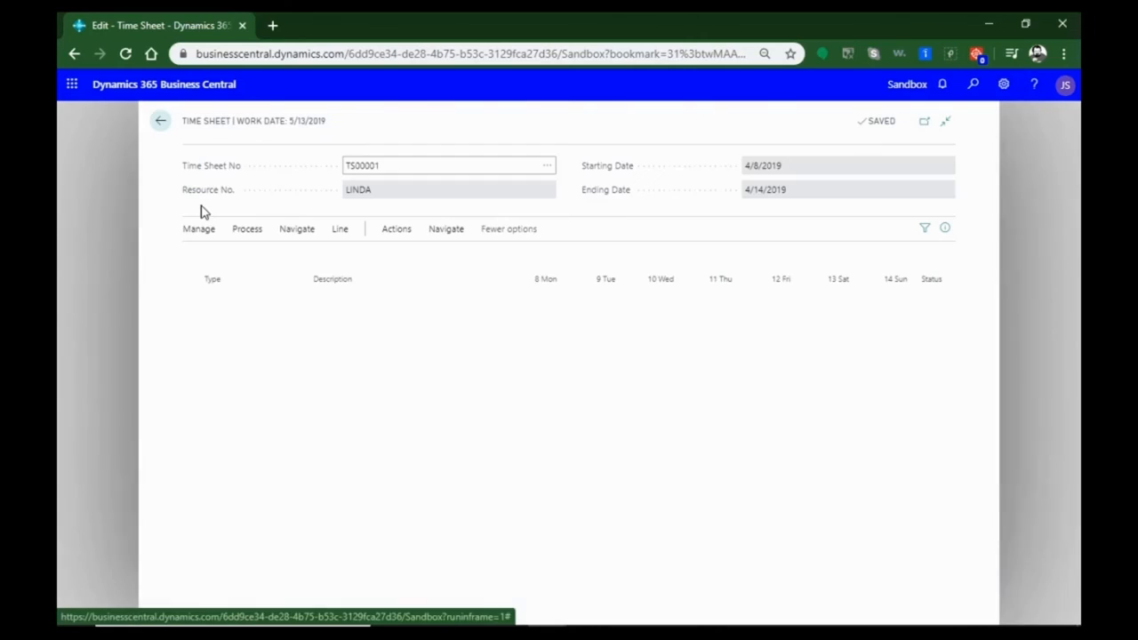
click(330, 353)
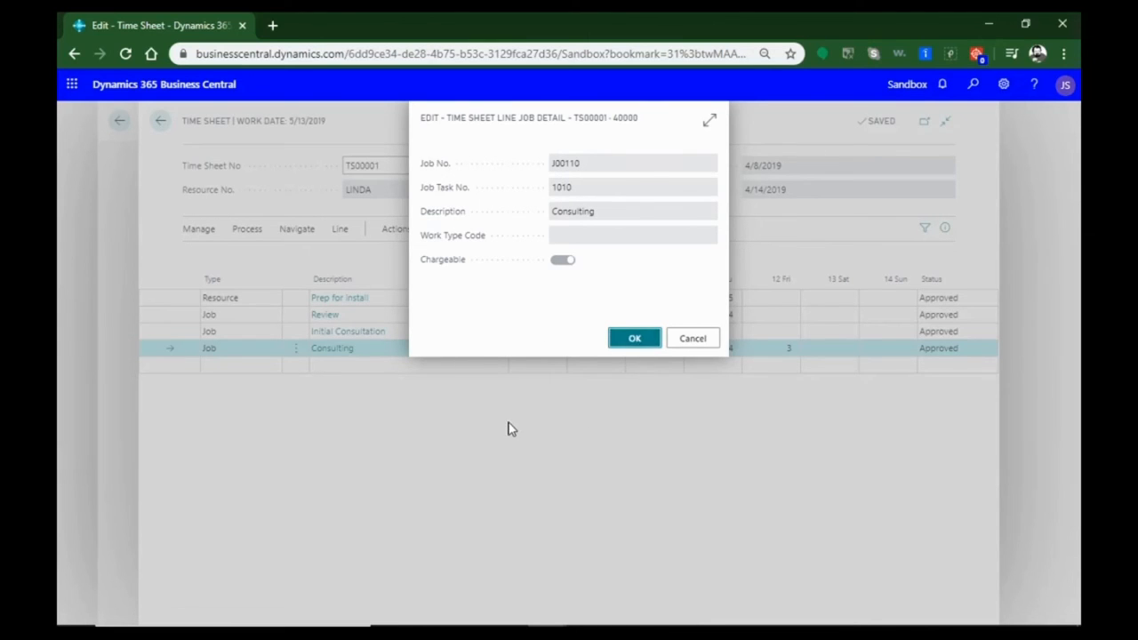
key(Return)
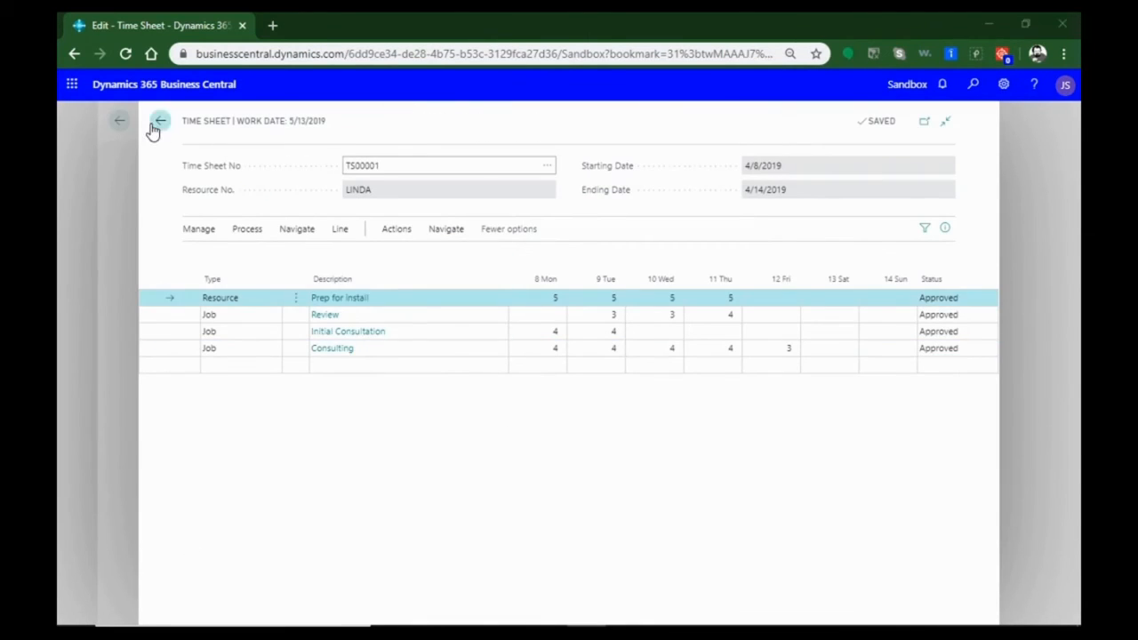
Close the time sheet, examine the job journal's Geos Software Install line and its posting options, and return to the home page
click(153, 128)
click(153, 129)
scroll(525, 363, up, 7)
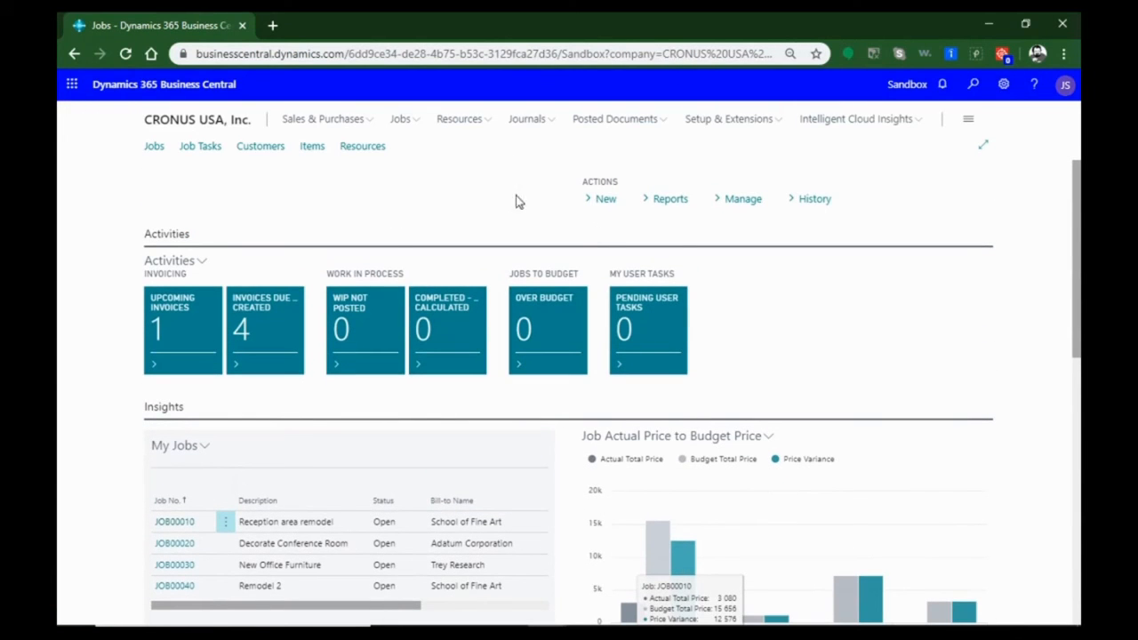
click(609, 204)
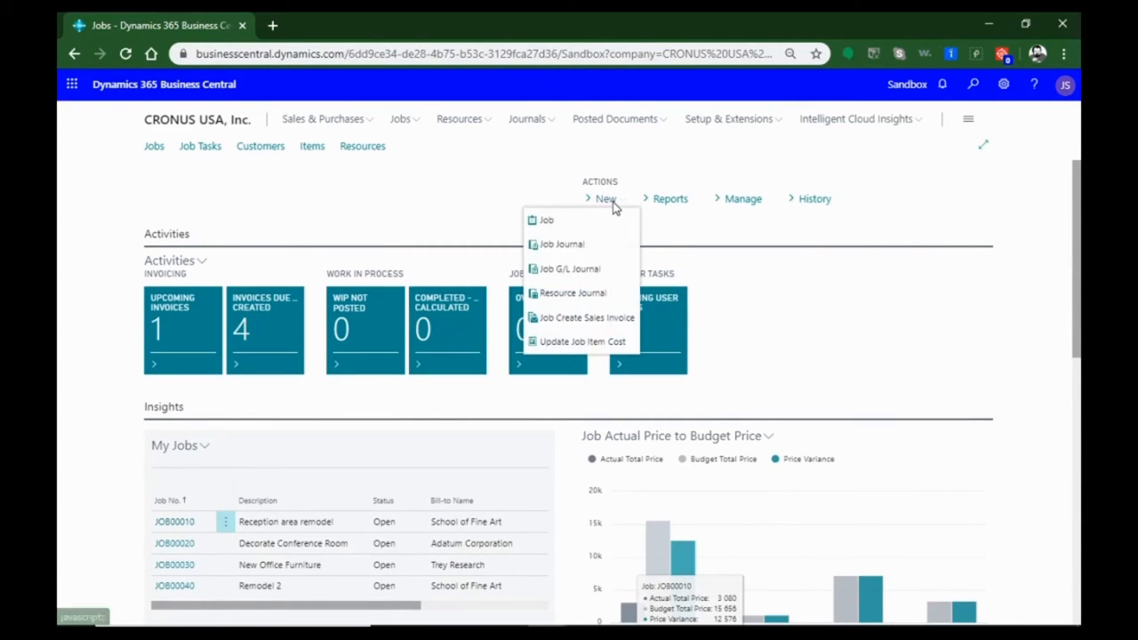
click(584, 248)
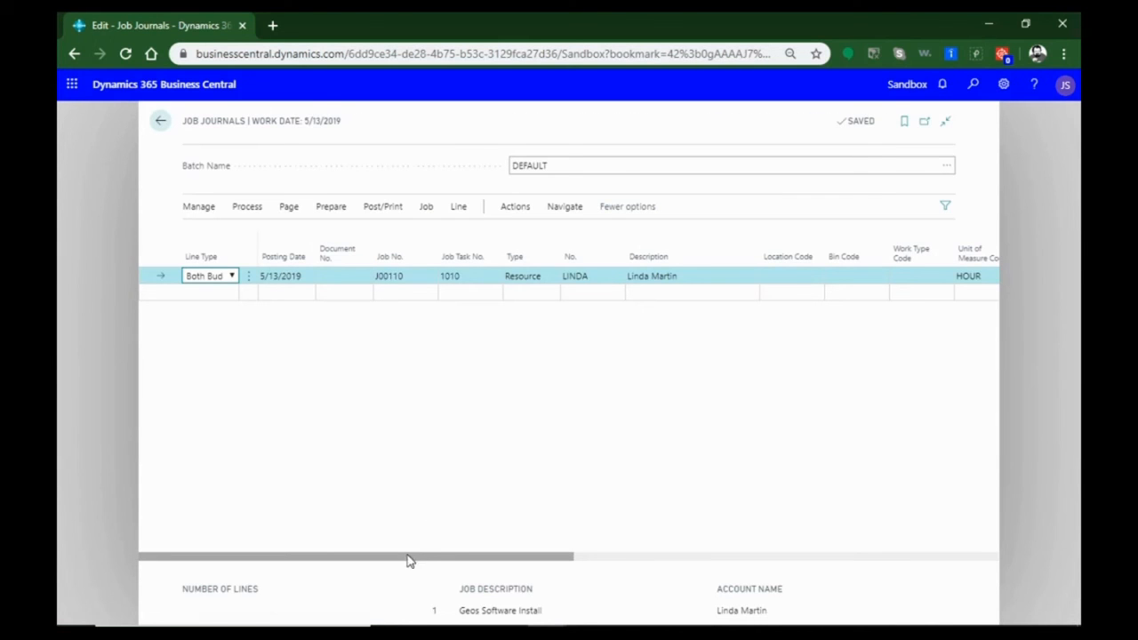
drag(455, 561, 336, 570)
click(370, 206)
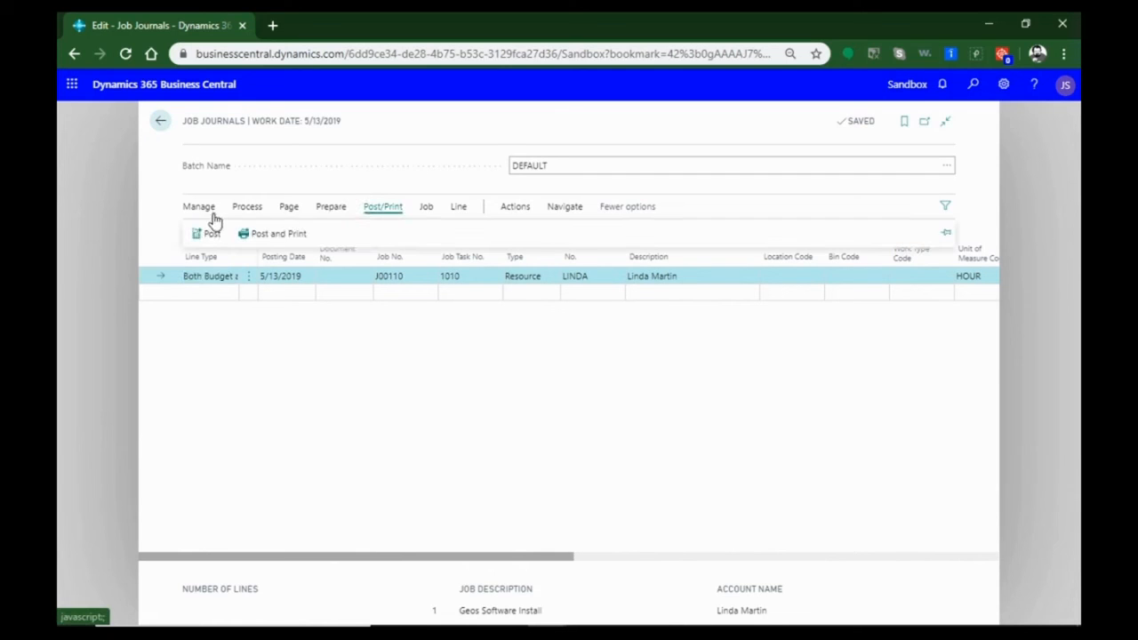
click(160, 122)
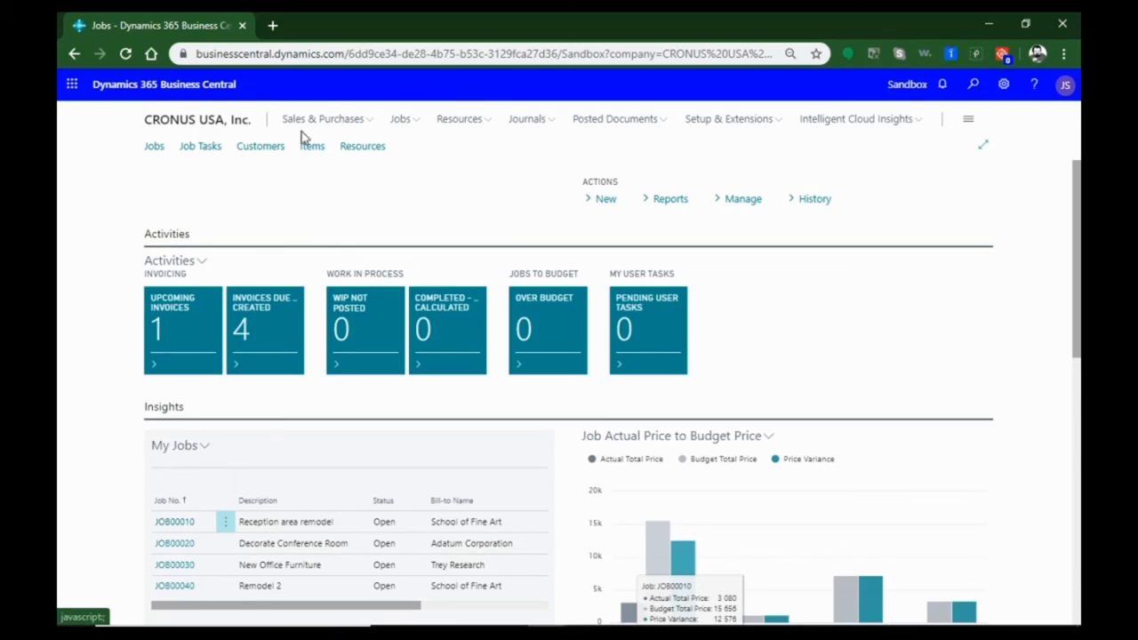
Open sales invoice S-INV102229 for Trey Research and examine its resource line and amounts
click(323, 125)
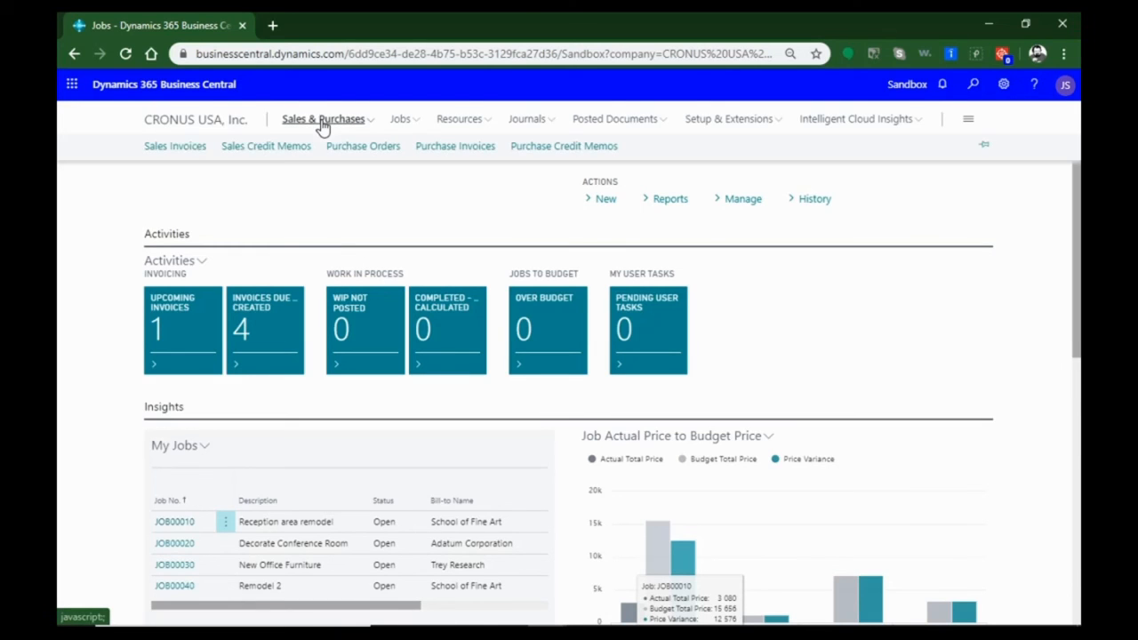
click(202, 149)
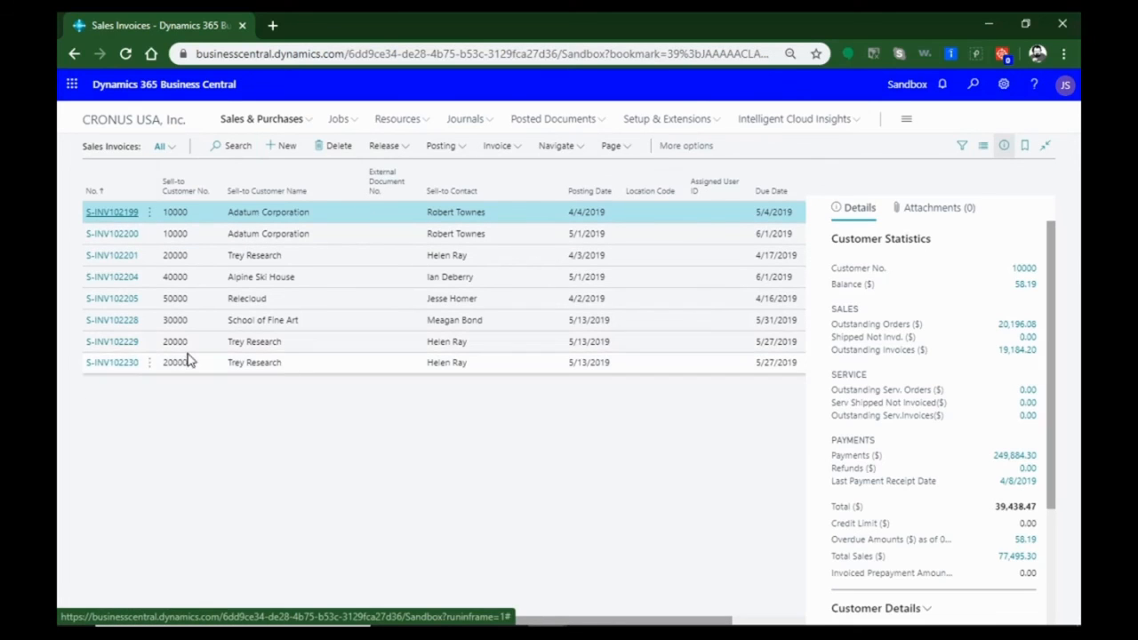
click(116, 347)
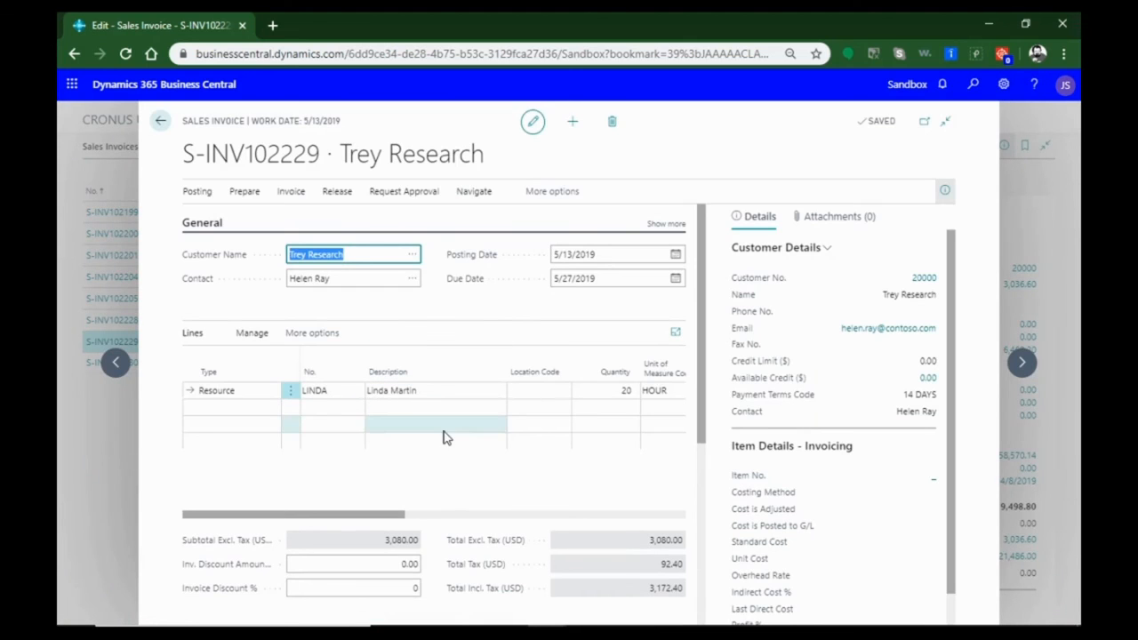
drag(394, 516, 287, 521)
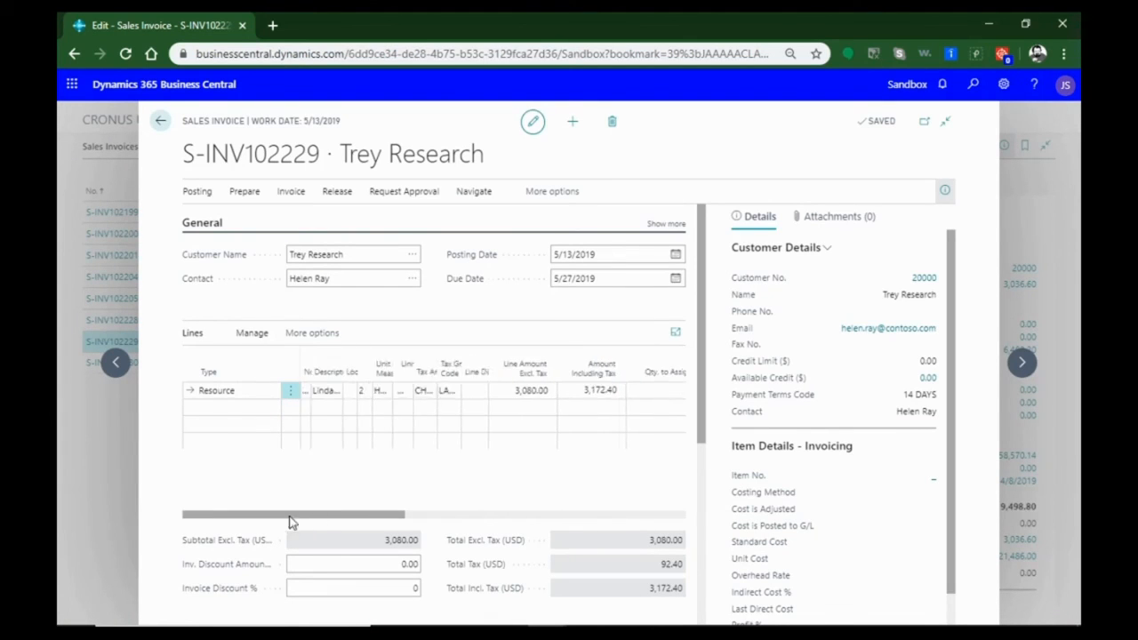
scroll(338, 498, down, 3)
scroll(480, 488, down, 1)
scroll(450, 531, up, 5)
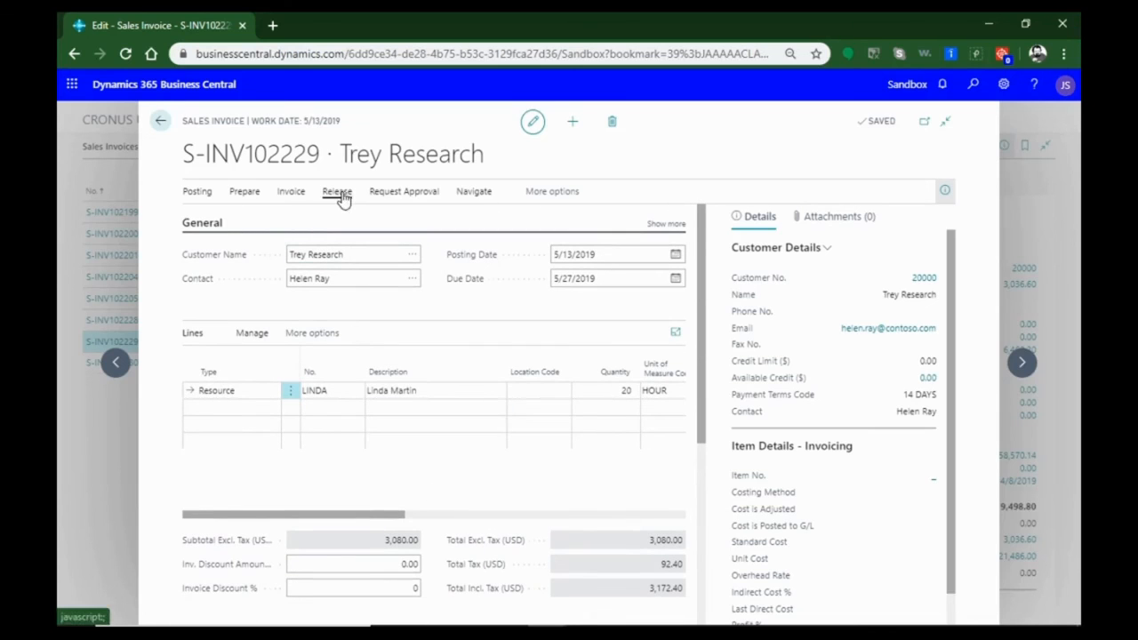
Post and send the Trey Research sales invoice S-INV102229, and open the resulting posted invoice
click(344, 196)
click(228, 218)
click(247, 196)
click(200, 195)
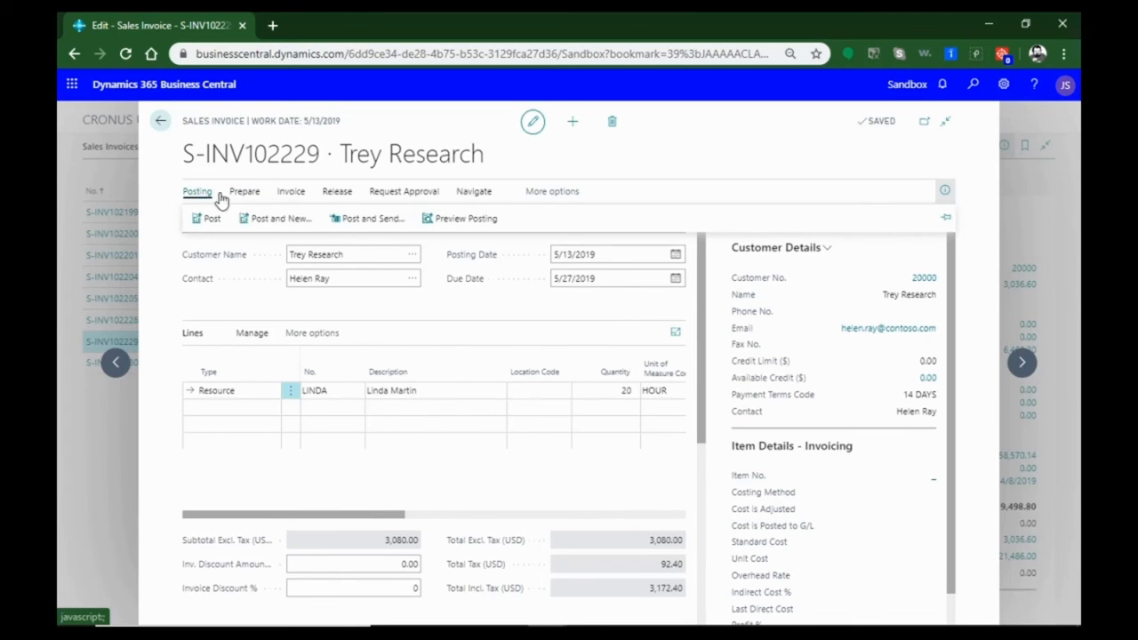
click(363, 218)
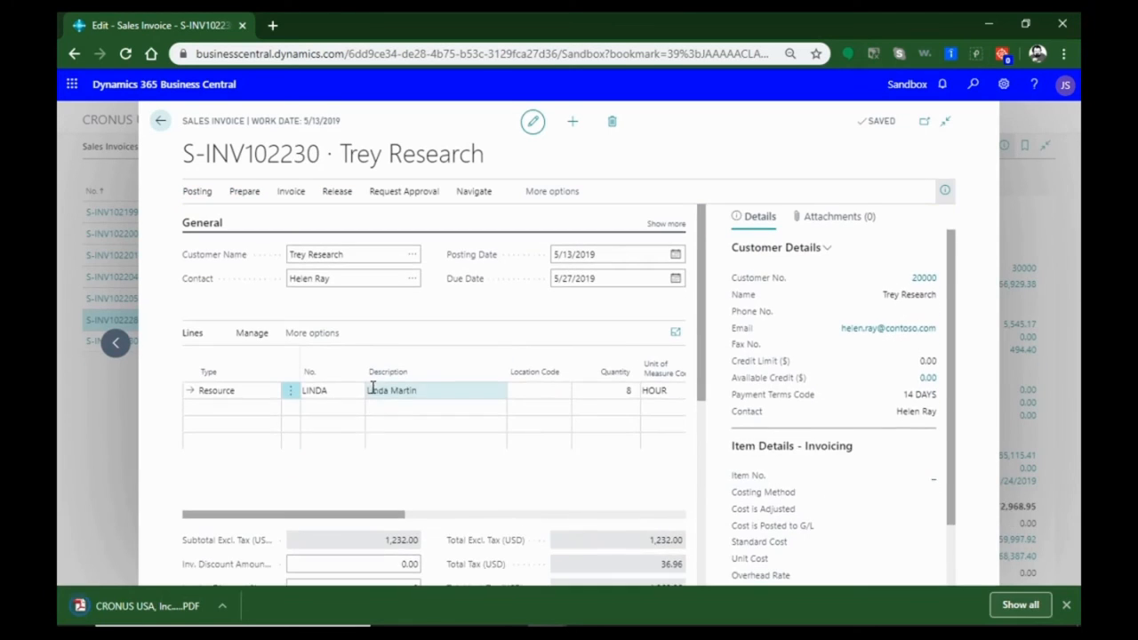
click(293, 194)
click(252, 196)
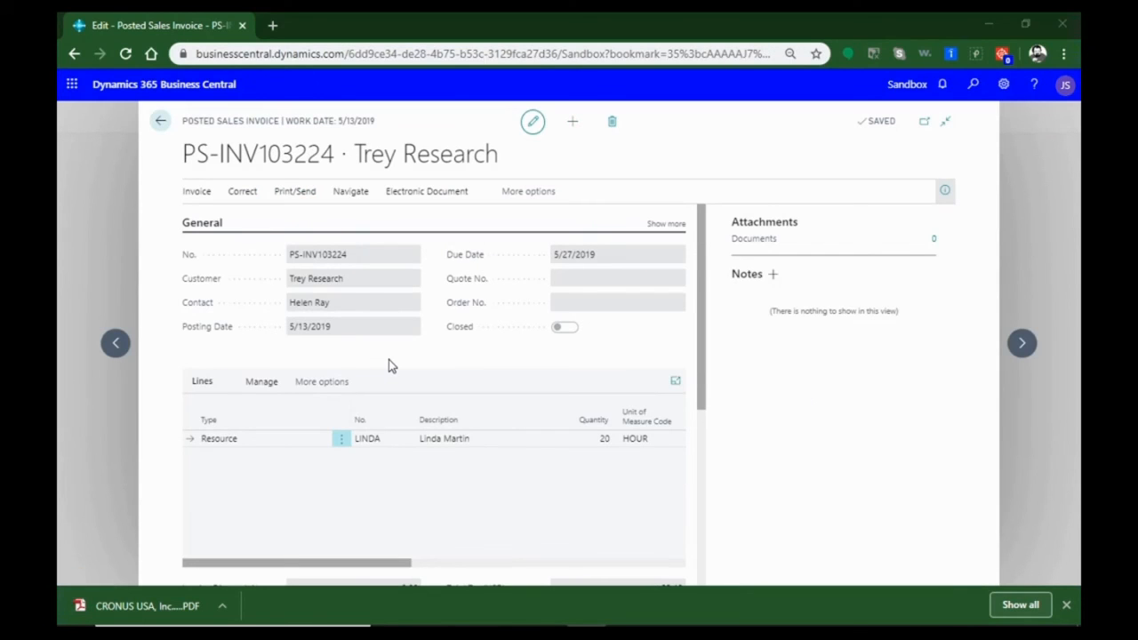
Examine the resource line, totals and invoice details of the posted Trey Research invoice
scroll(399, 365, down, 3)
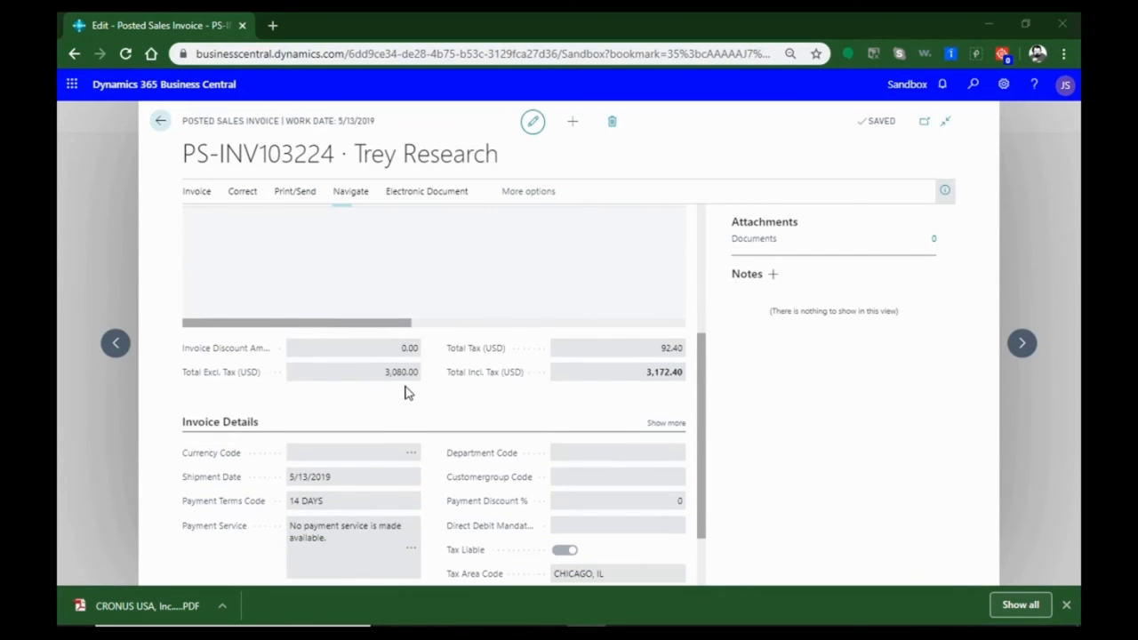
scroll(460, 412, up, 1)
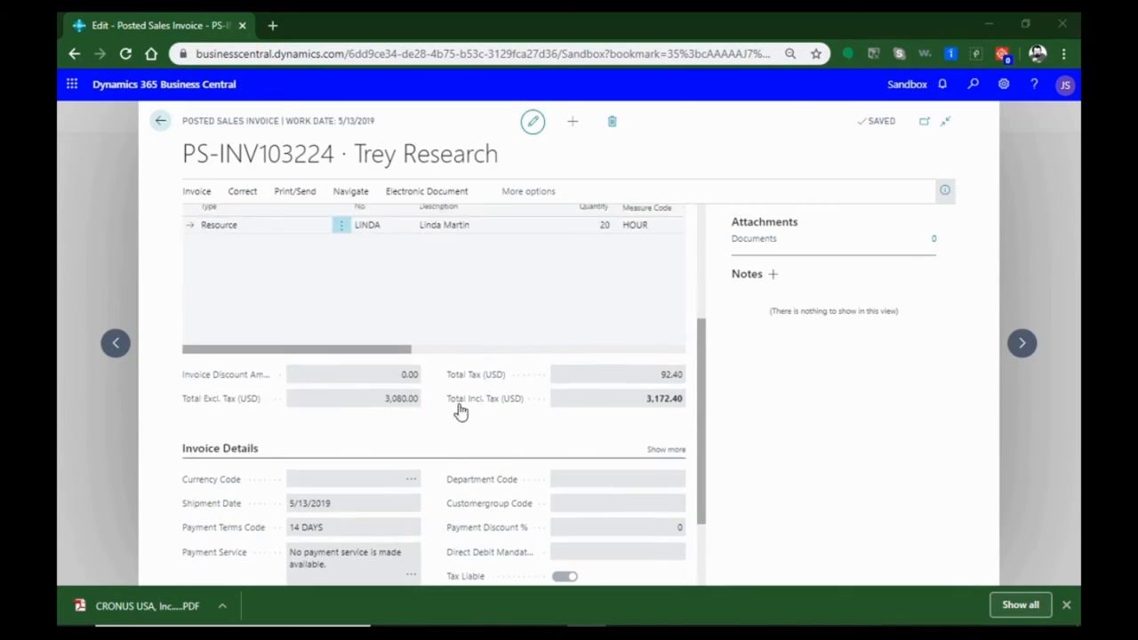
scroll(427, 400, up, 3)
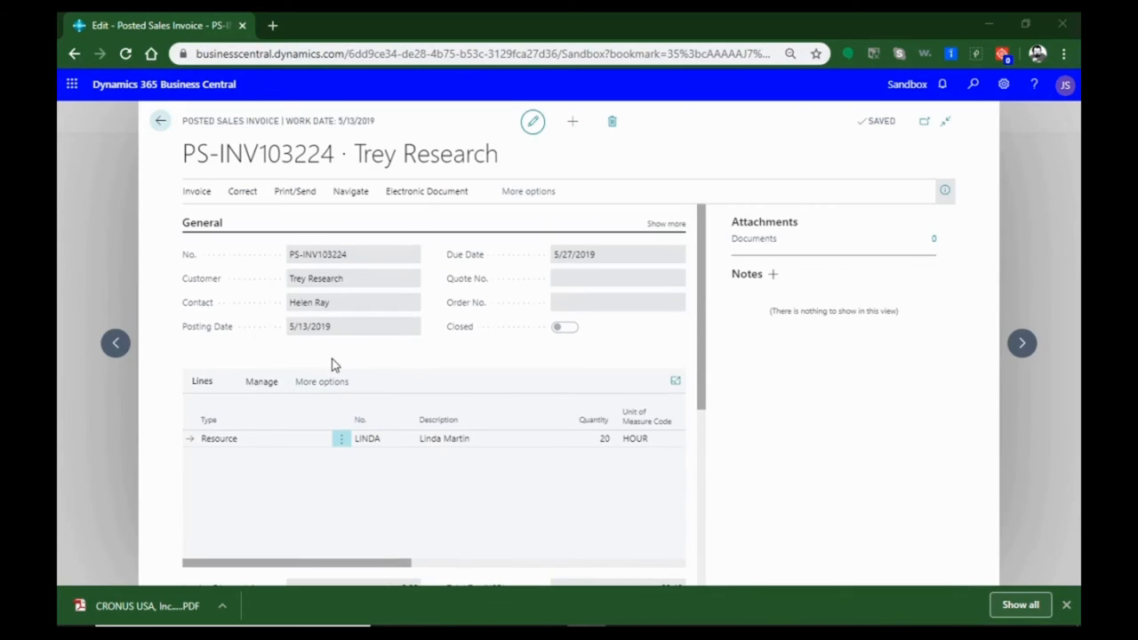
Preview the printed version of the posted Trey Research invoice, check its job task line and totals, and go back to the invoice
click(300, 205)
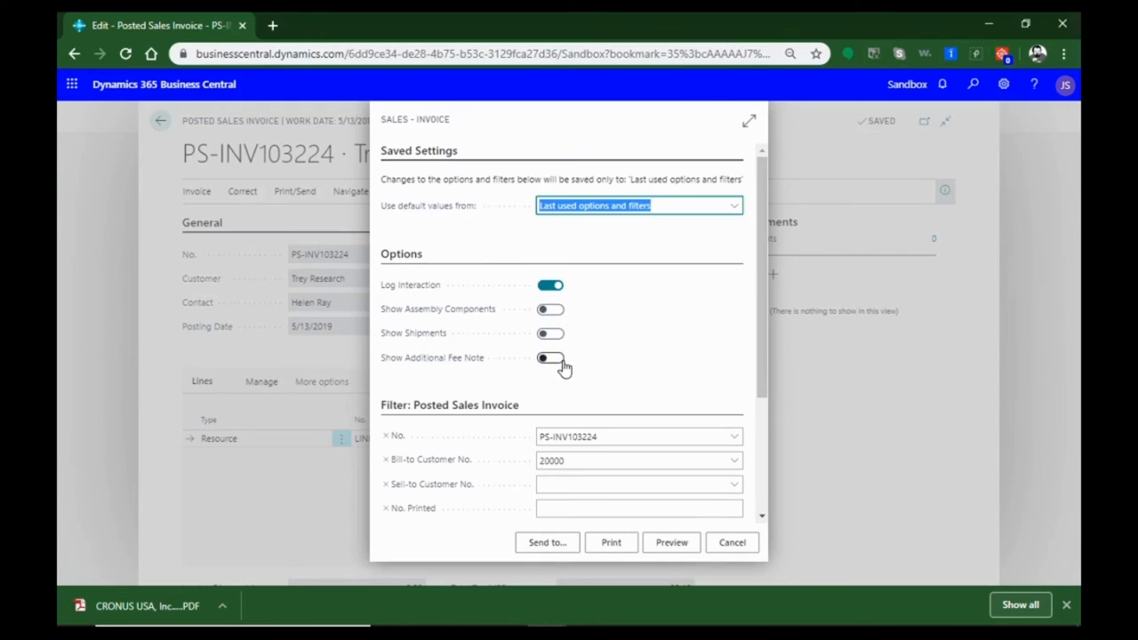
click(673, 546)
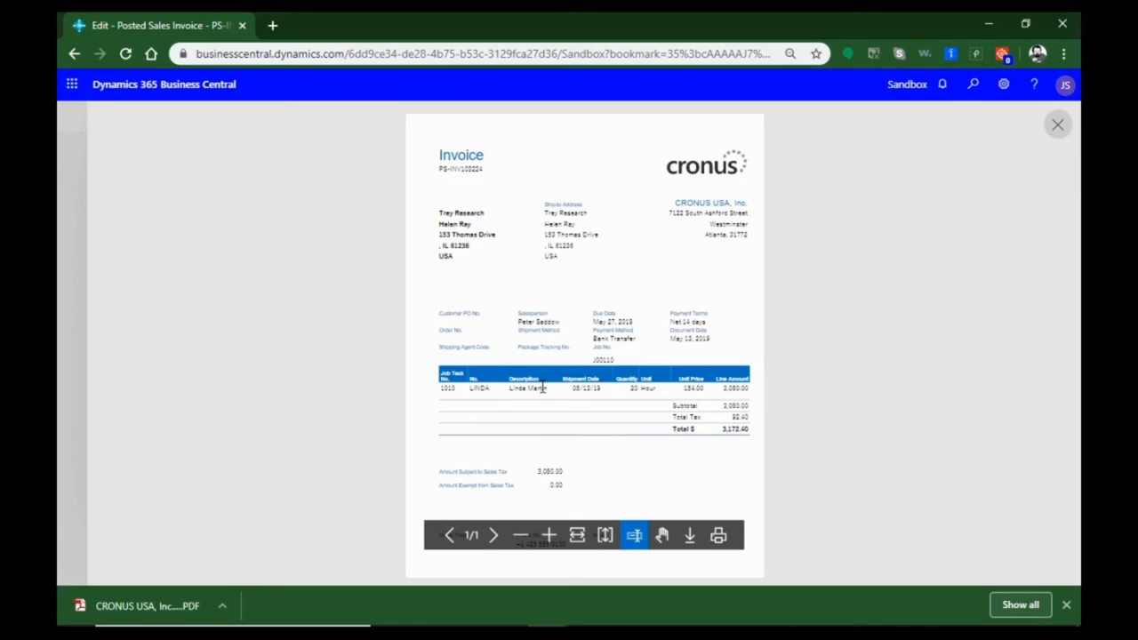
scroll(544, 387, down, 1)
scroll(600, 467, up, 1)
scroll(524, 455, down, 1)
scroll(537, 454, up, 1)
scroll(536, 453, down, 1)
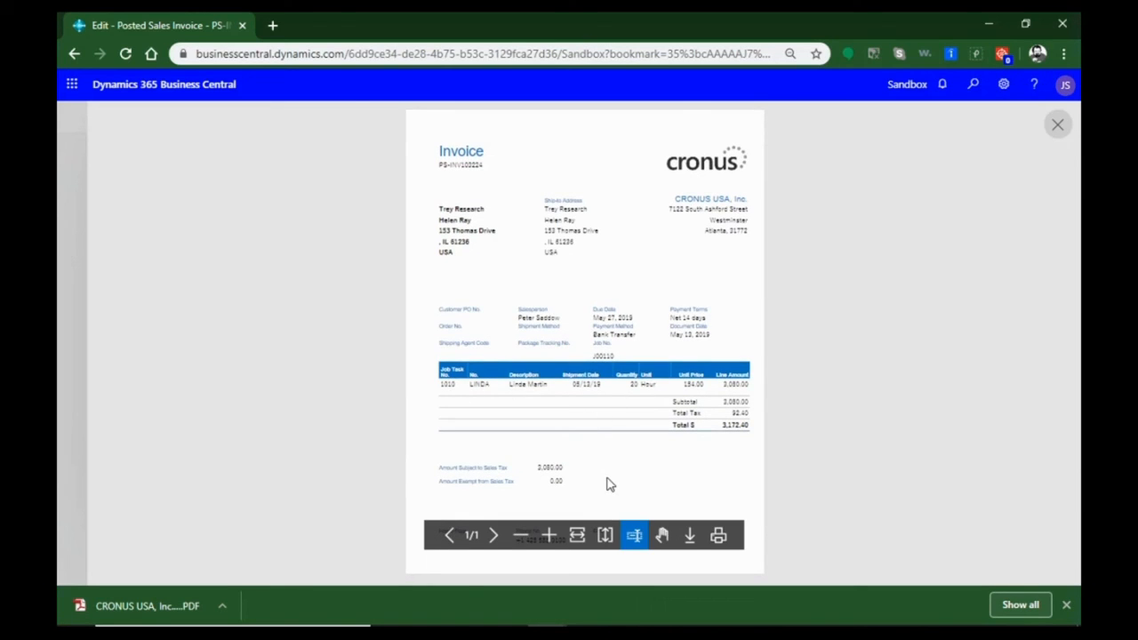
scroll(610, 483, up, 1)
scroll(610, 484, down, 1)
scroll(628, 461, up, 1)
scroll(628, 462, down, 1)
click(74, 55)
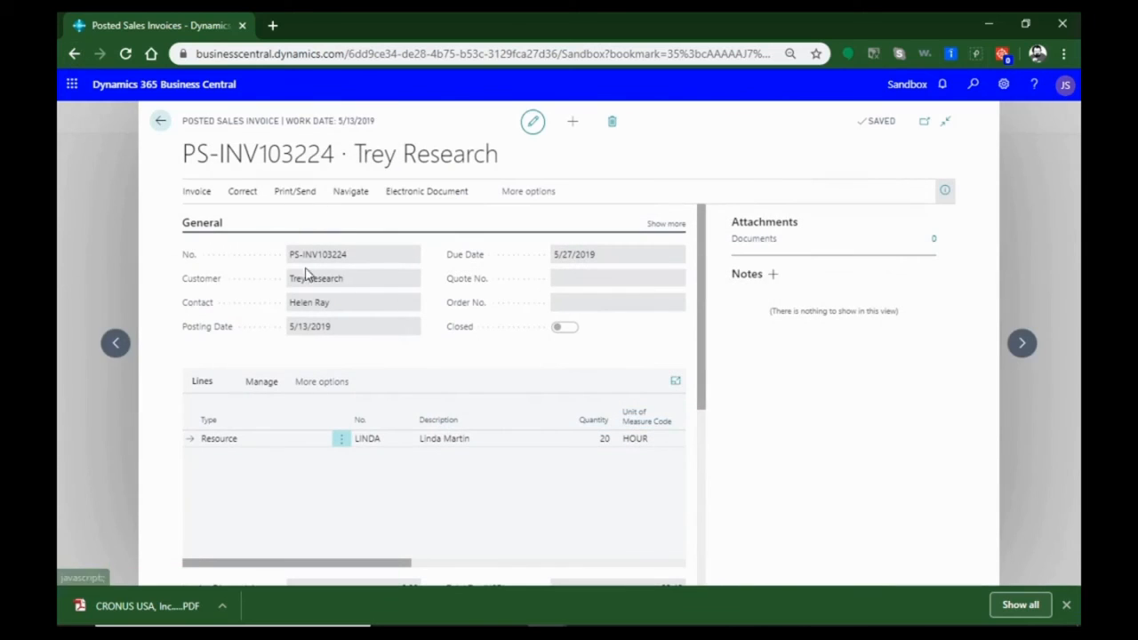
Recheck the posted invoice's totals and close the invoice
scroll(305, 360, down, 3)
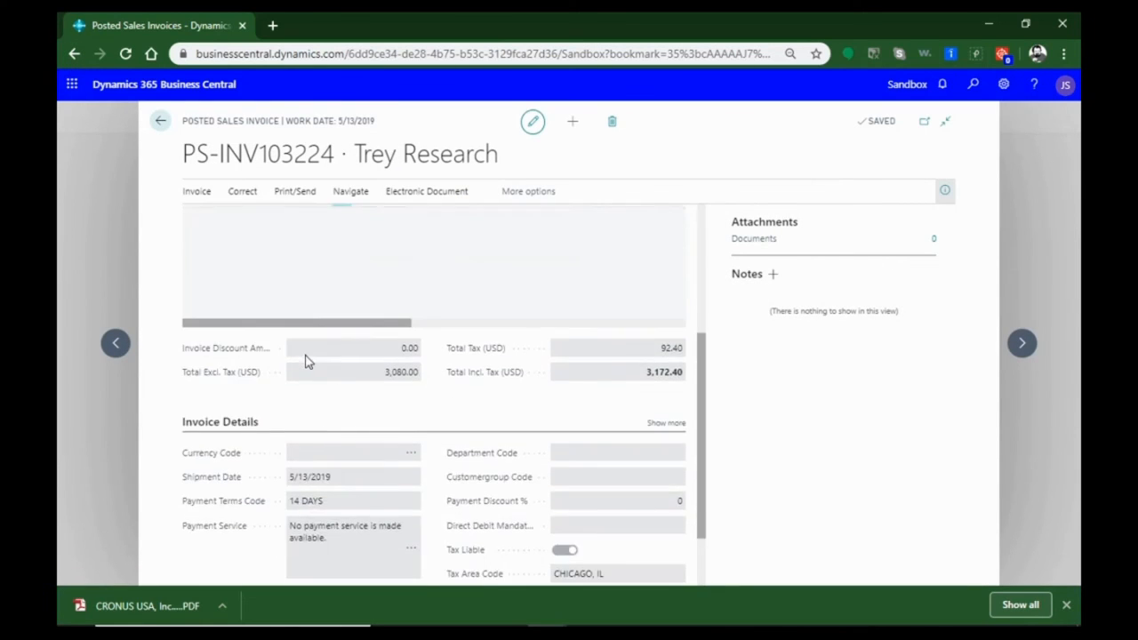
scroll(306, 360, up, 3)
click(162, 125)
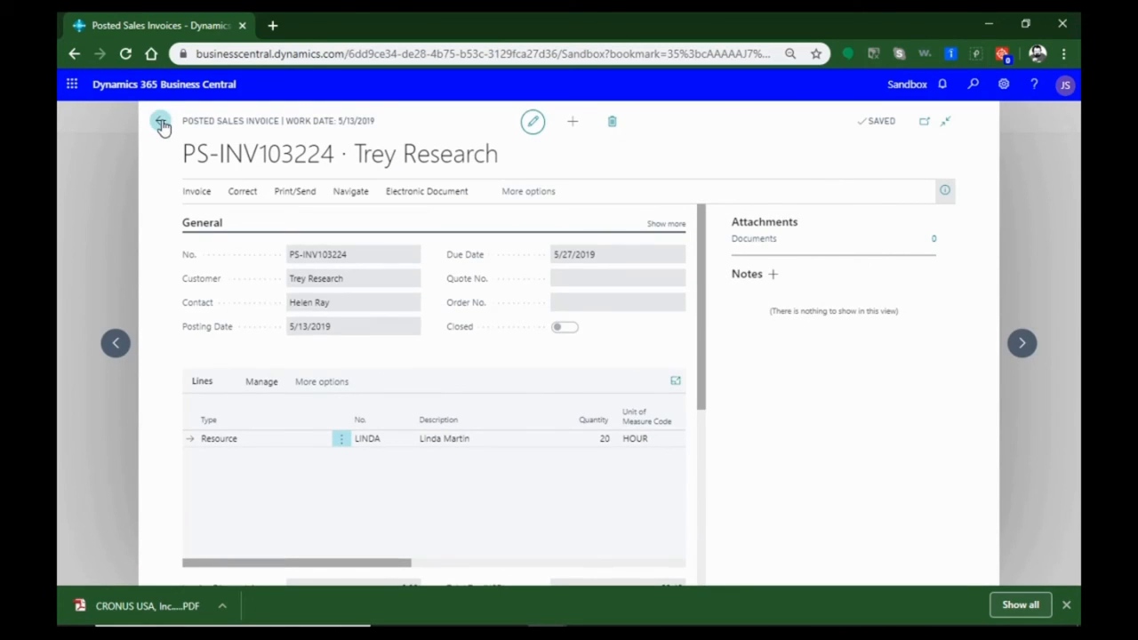